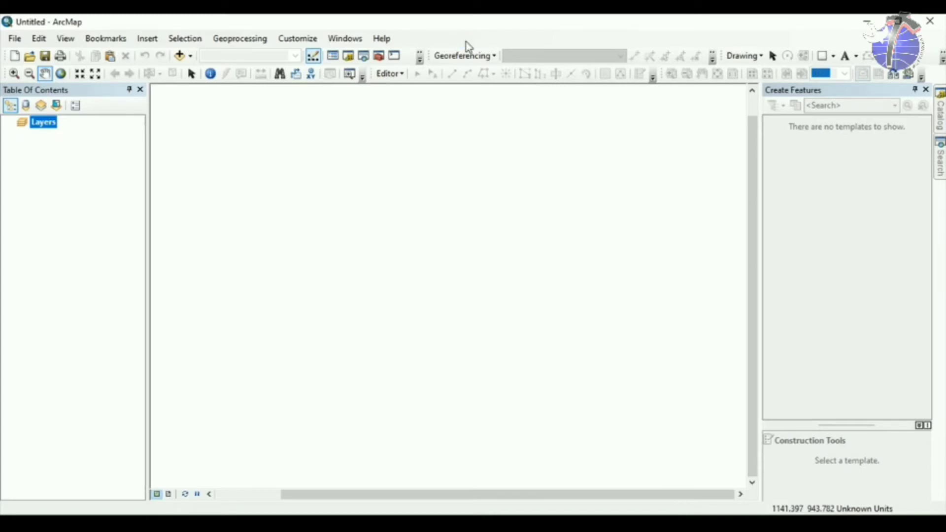
Show the Graphics toolbar, move it around over the map area, and close it again
right_click(465, 42)
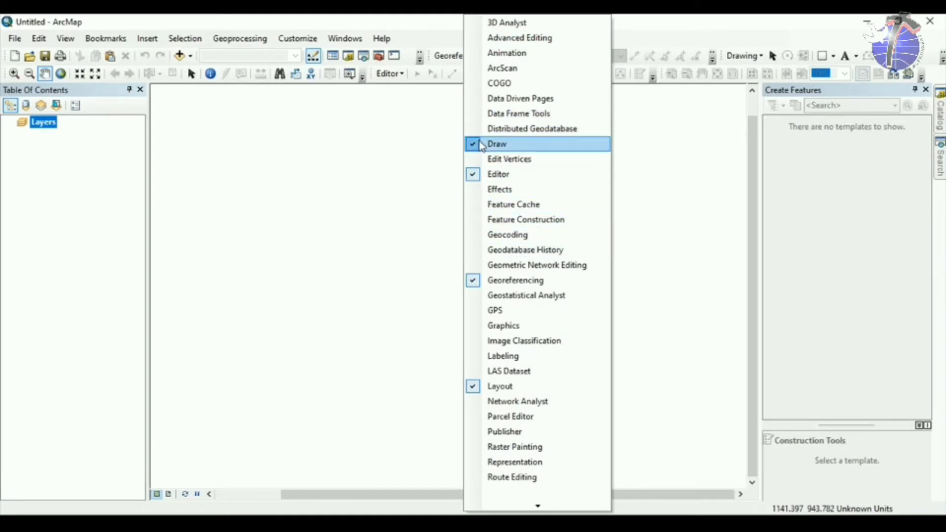
click(476, 327)
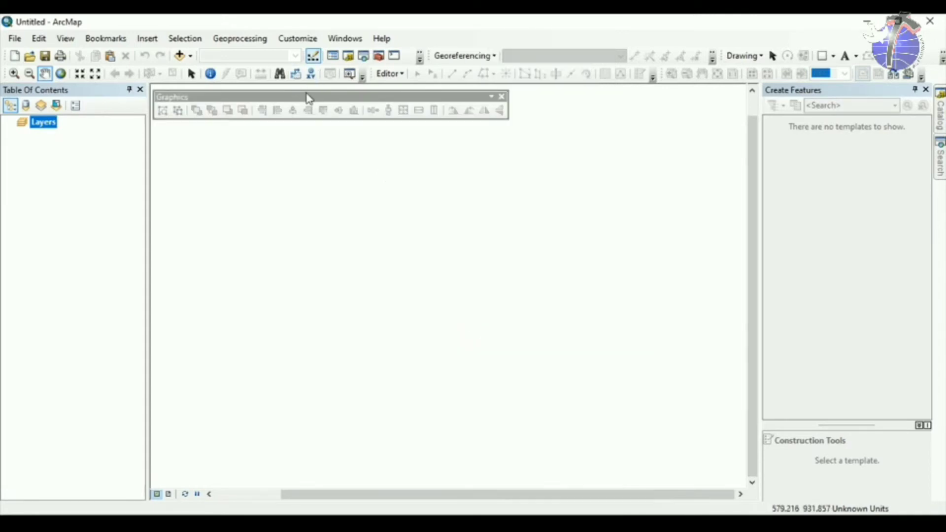
drag(306, 95, 374, 182)
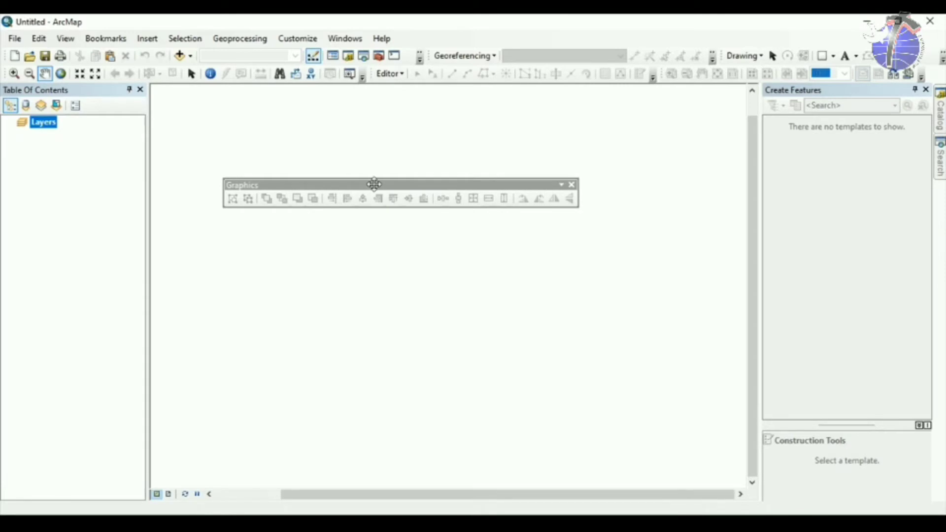
drag(373, 183, 431, 155)
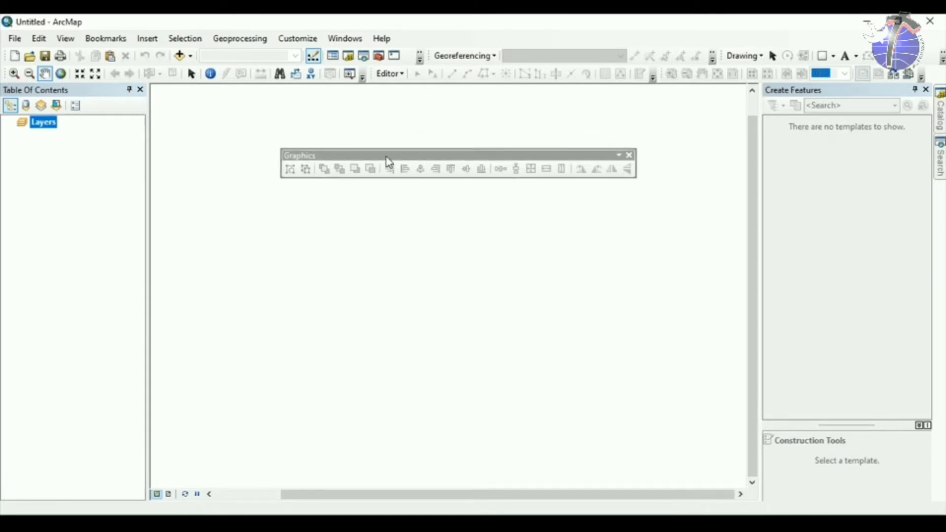
drag(317, 154, 341, 163)
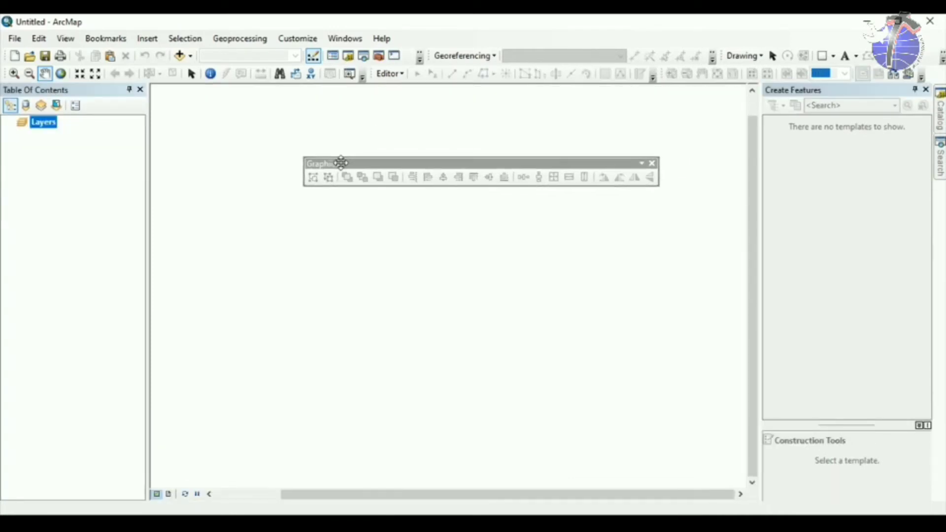
click(652, 163)
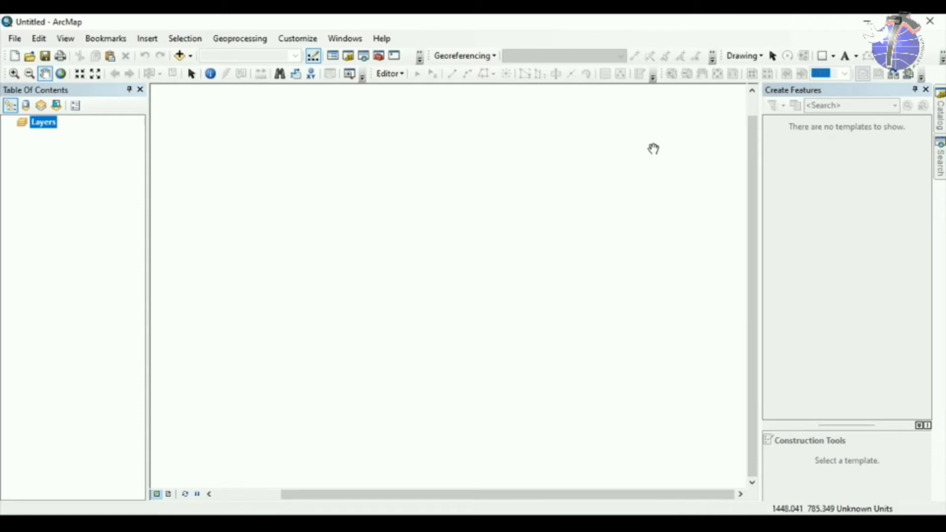
Switch to File Explorer to view the contents of the RESPONSI UPK folder, and return to ArcMap
mouse_move(356, 523)
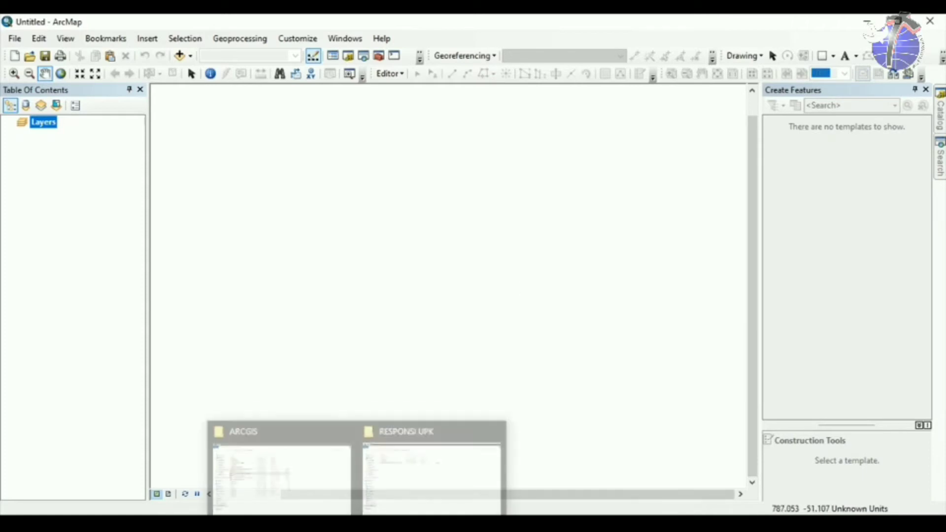
click(403, 477)
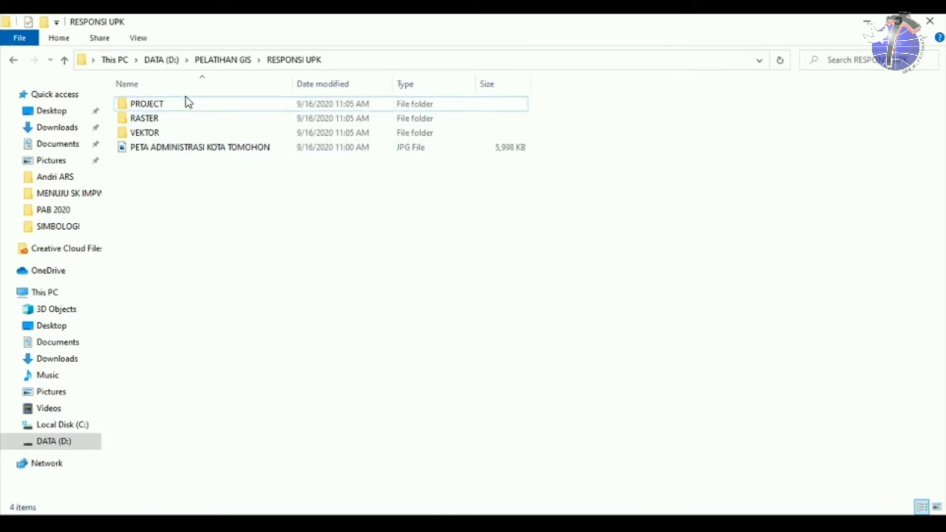
click(177, 108)
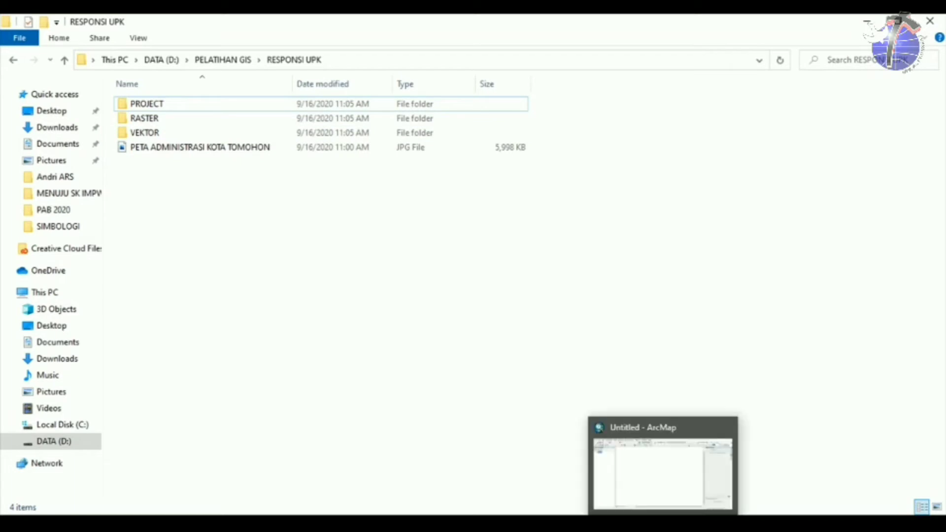
click(667, 481)
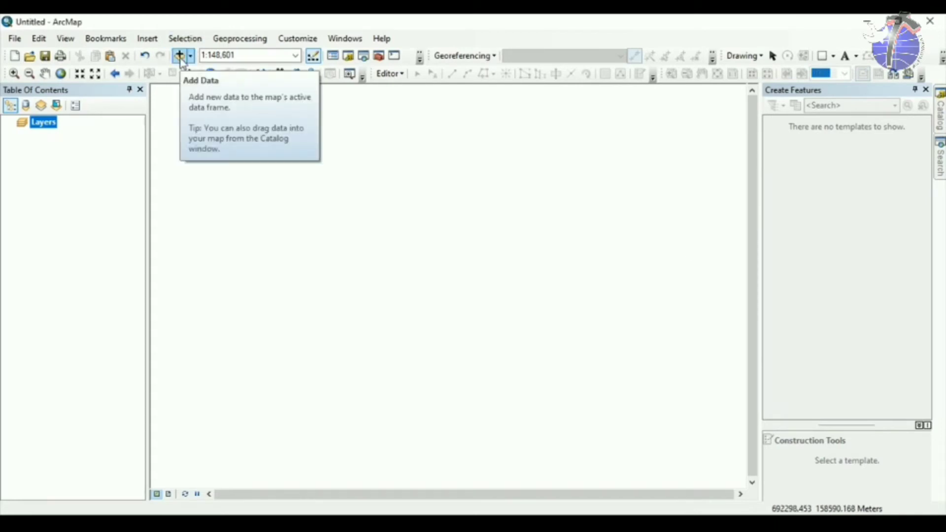
Add the raster PETA ADMINISTRASI KOTA TOMOHON.jpg from the RESPONSI UPK folder in PELATIHAN GIS, accepting its unknown spatial reference
click(180, 57)
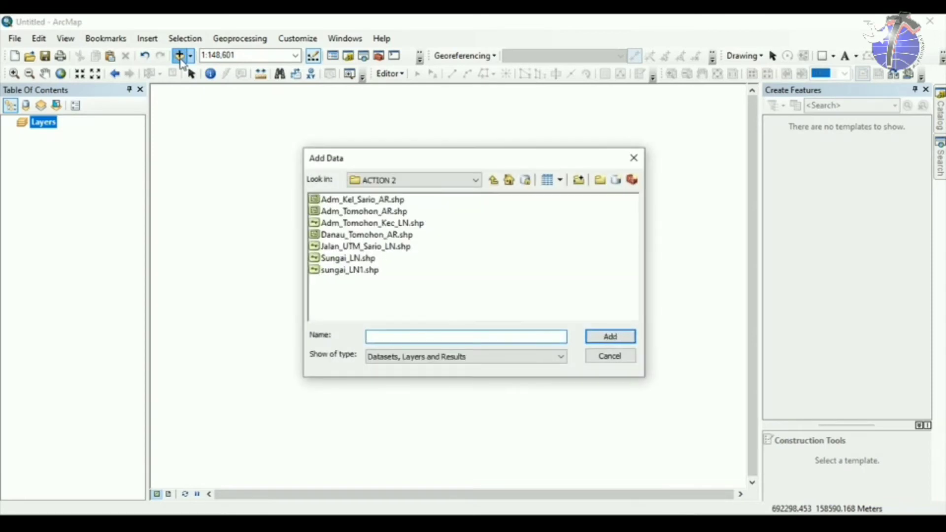
click(494, 182)
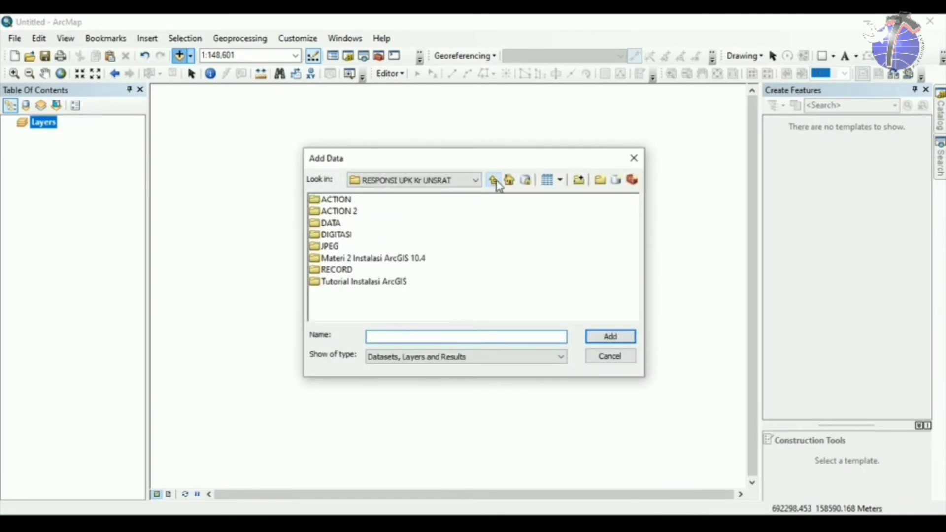
click(495, 182)
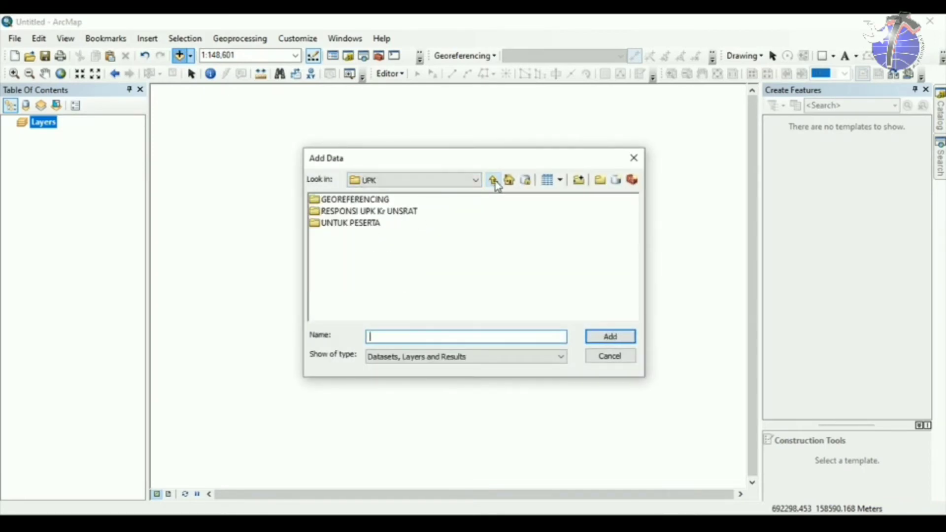
click(495, 182)
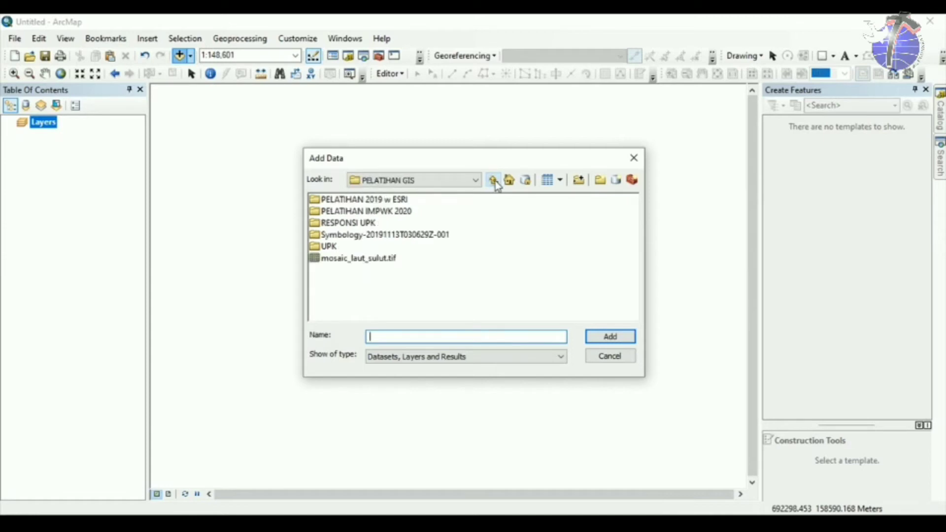
double_click(363, 226)
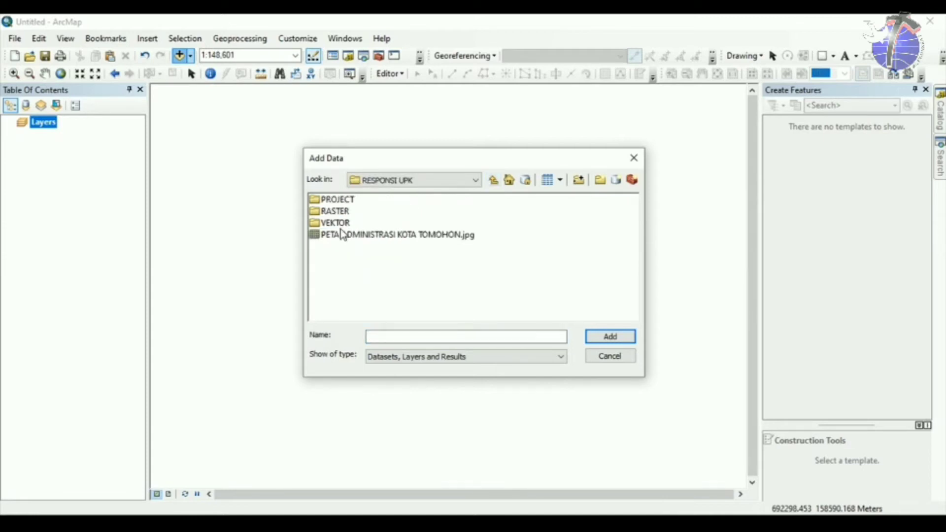
click(341, 235)
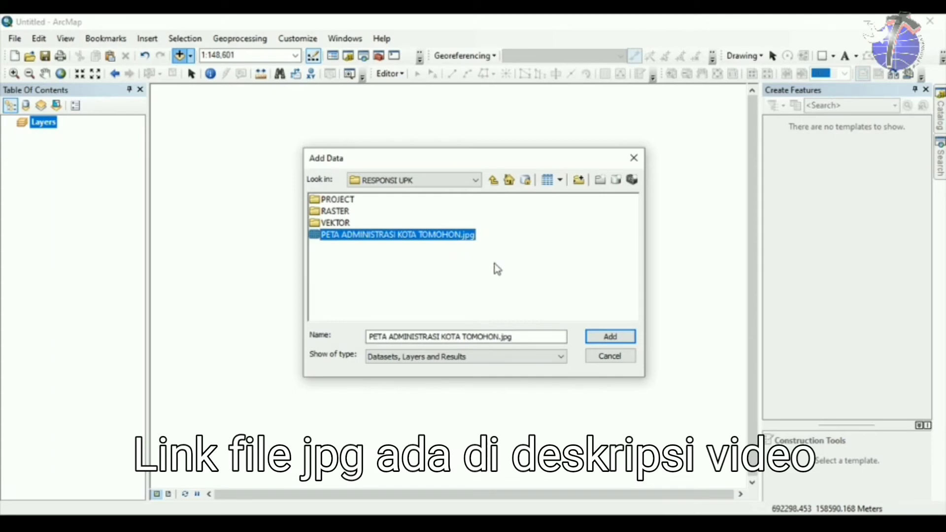
click(610, 340)
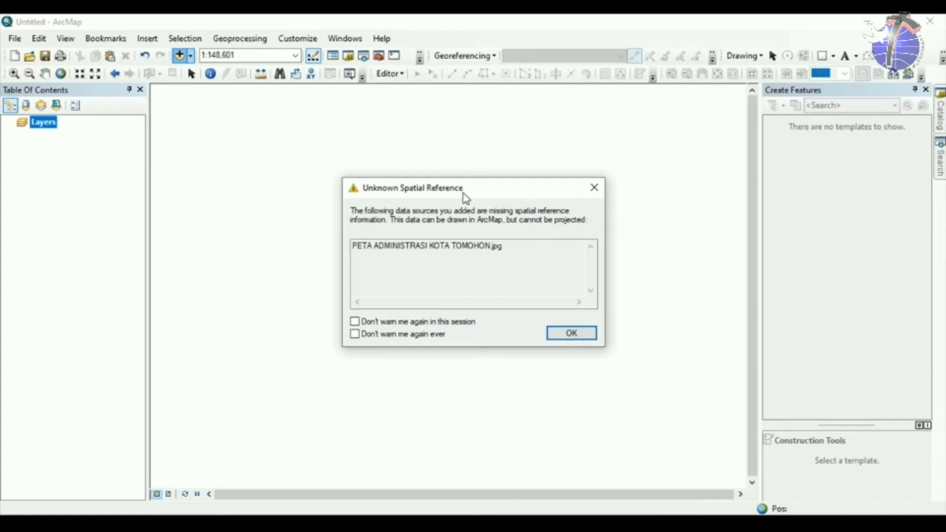
click(560, 332)
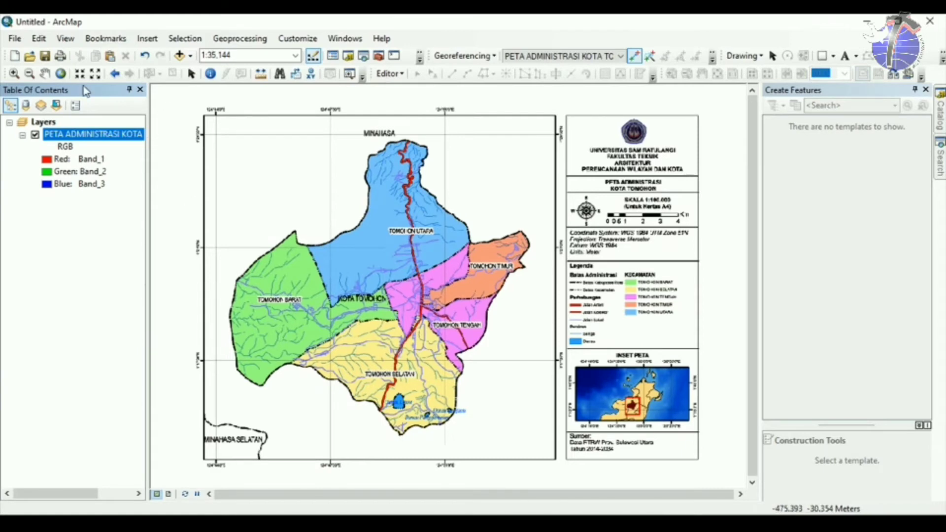
Examine the grid coordinate labels at the map sheet's upper-left corner, and return to the full extent
click(17, 72)
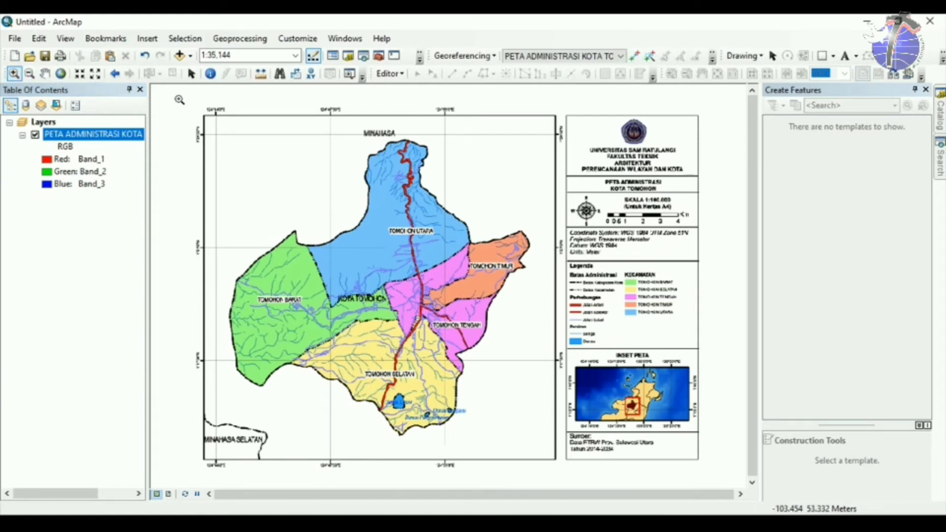
drag(179, 96, 243, 155)
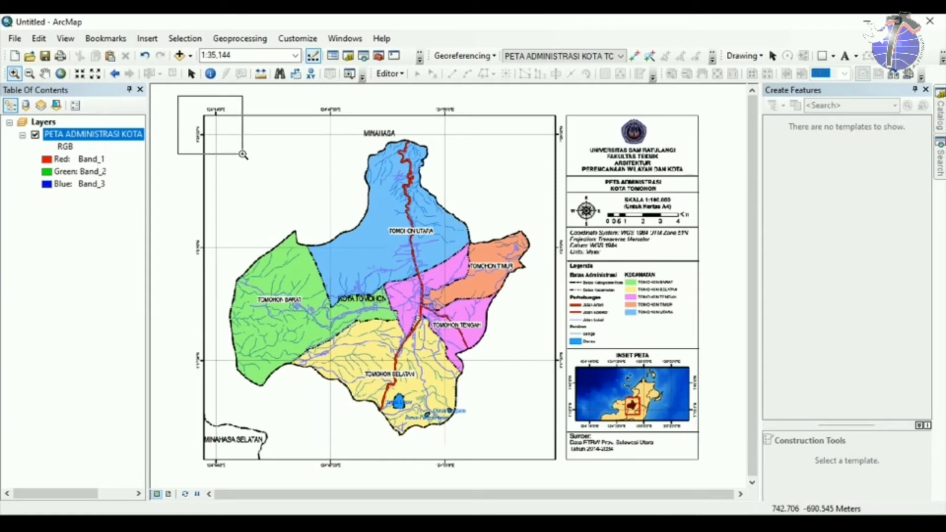
drag(243, 155, 242, 155)
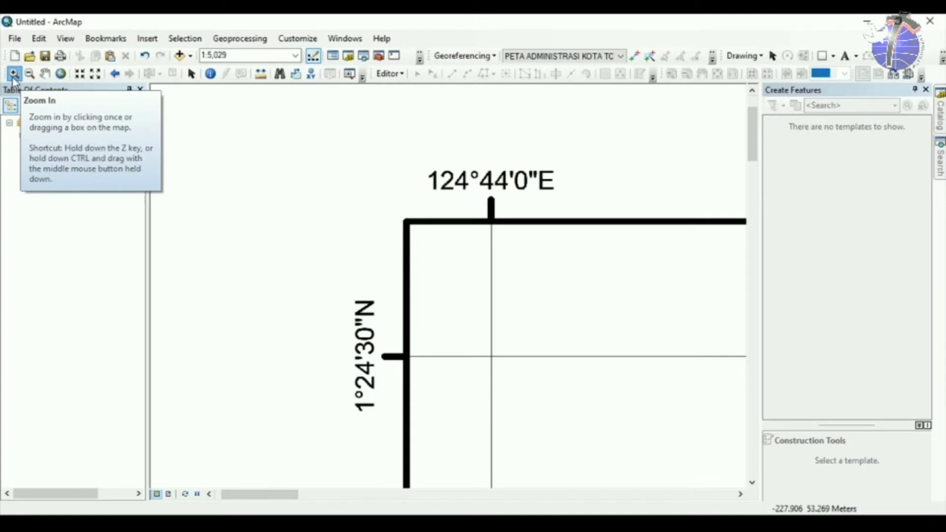
click(46, 75)
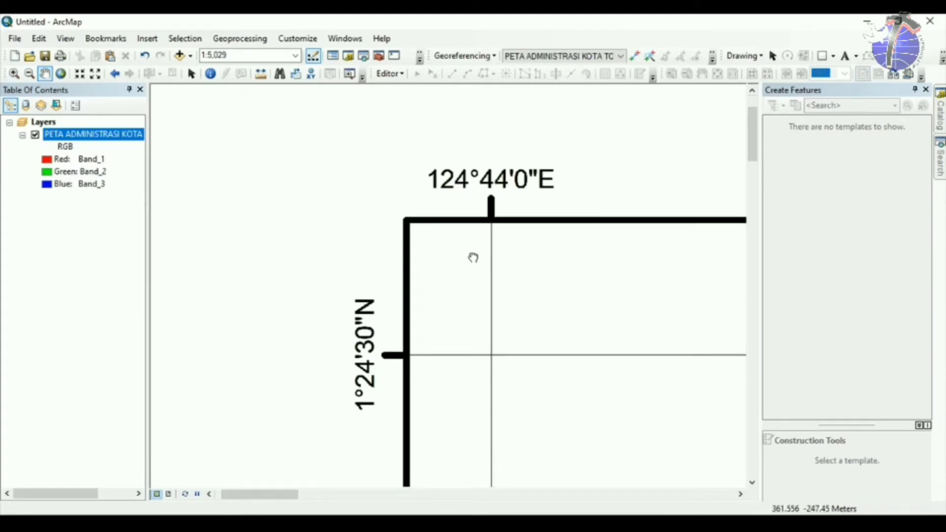
drag(473, 258, 354, 180)
mouse_move(399, 323)
mouse_down()
mouse_move(406, 222)
mouse_move(426, 190)
mouse_move(439, 232)
mouse_move(390, 309)
mouse_move(392, 481)
mouse_move(375, 205)
mouse_up()
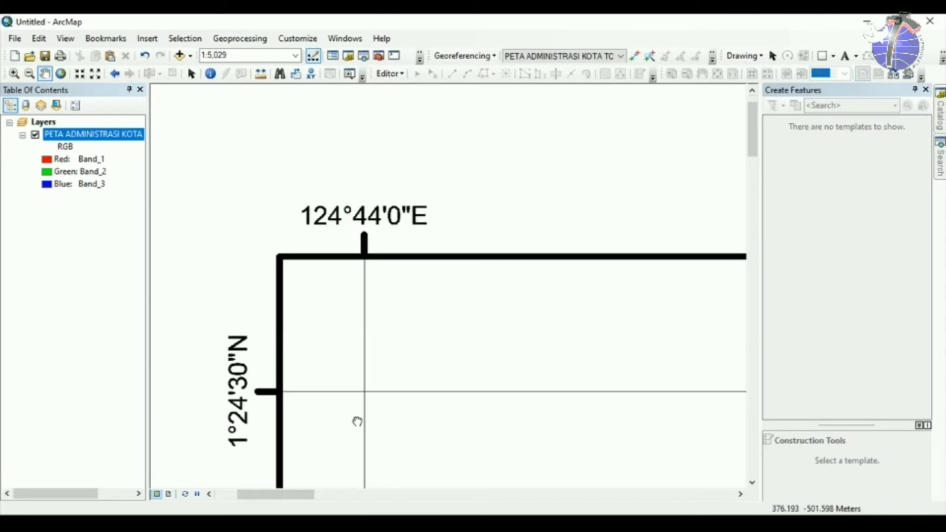
drag(356, 420, 374, 312)
drag(297, 213, 270, 241)
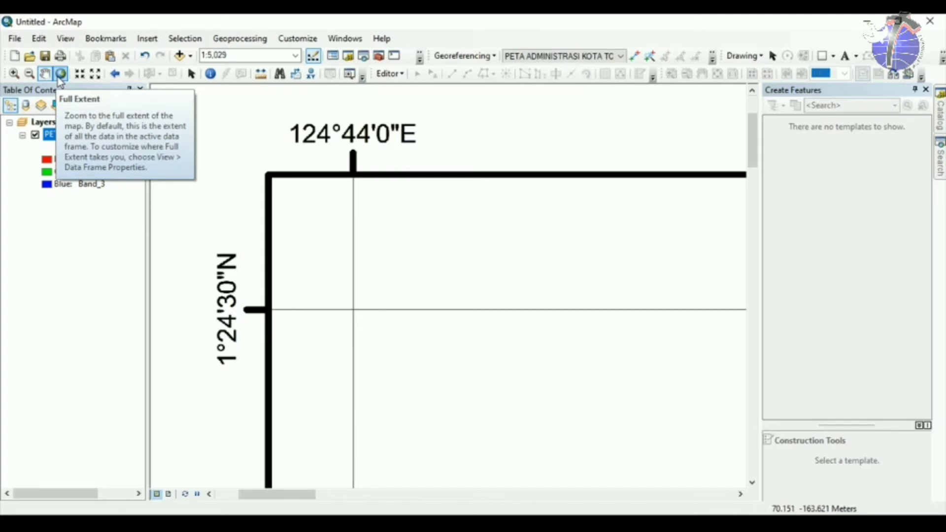
click(60, 74)
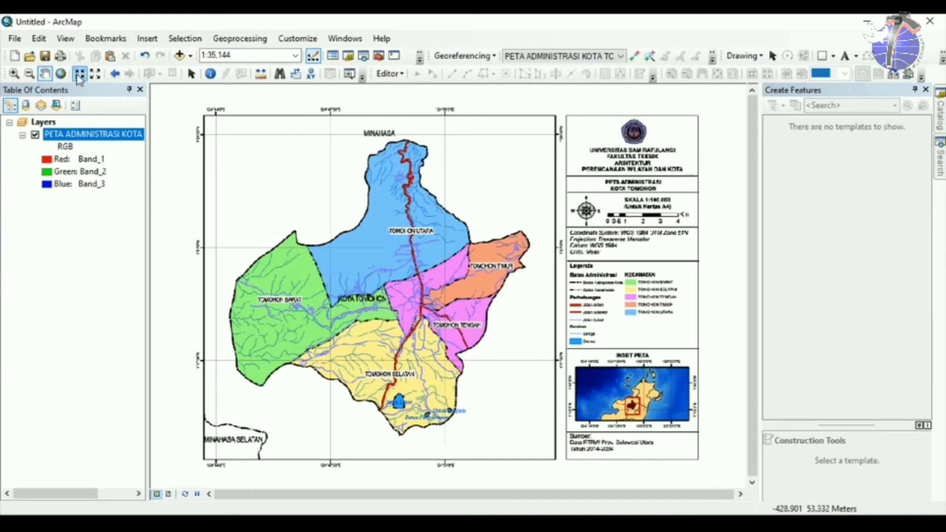
Place the first georeferencing control point where the 124°44'0"E and 1°24'30"N gridlines cross at the map's upper-left corner
click(14, 74)
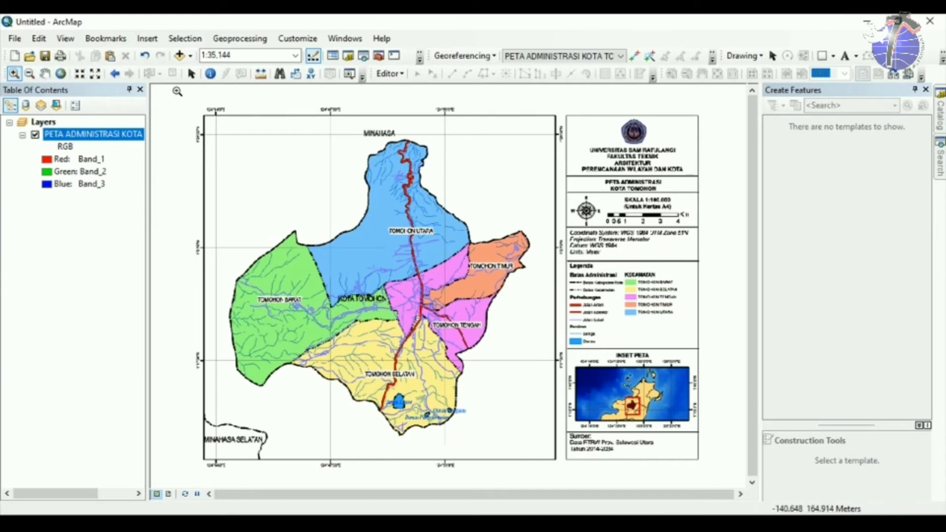
drag(176, 89, 242, 147)
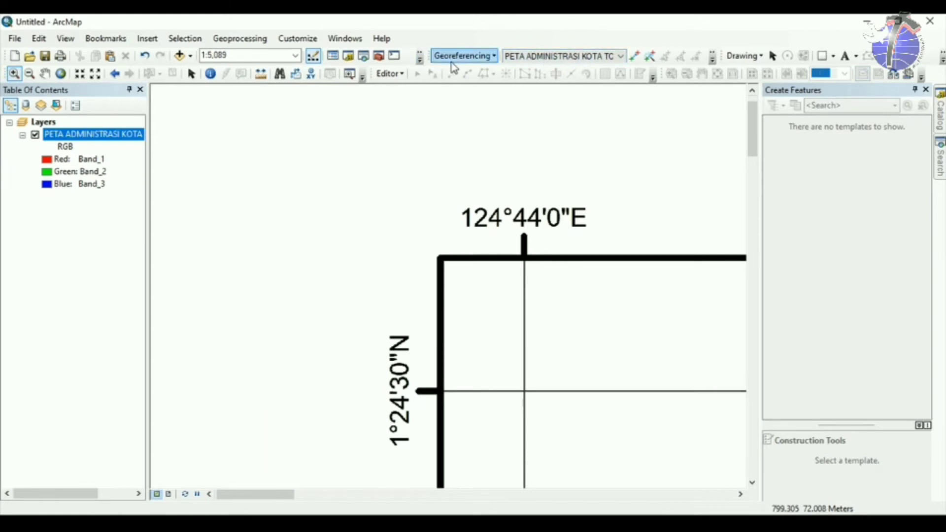
click(634, 57)
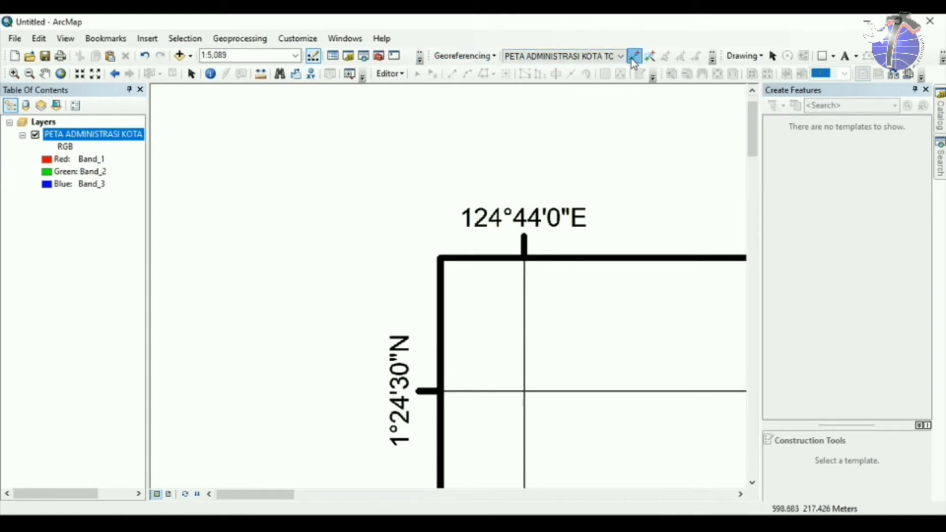
click(524, 392)
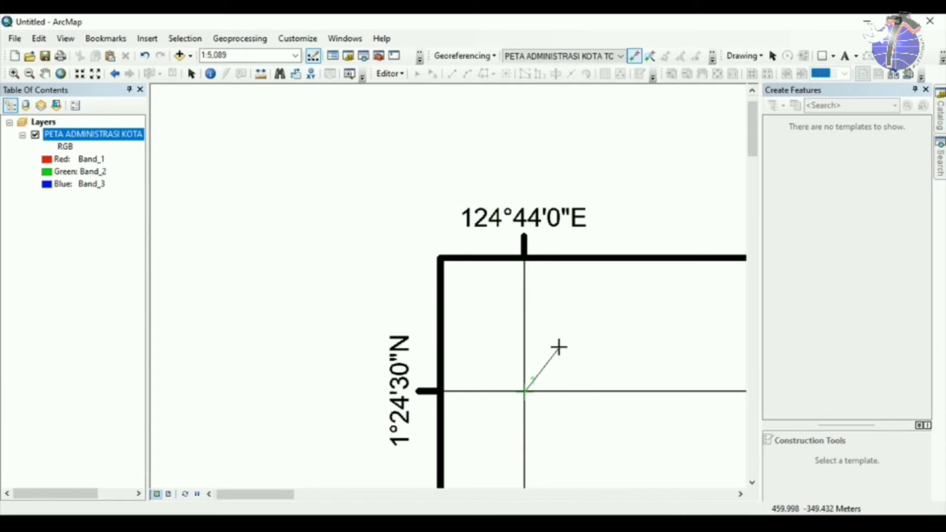
Set the first control point's longitude to 124°44'0" E through degree-minute-second coordinate entry
scroll(559, 347, up, 3)
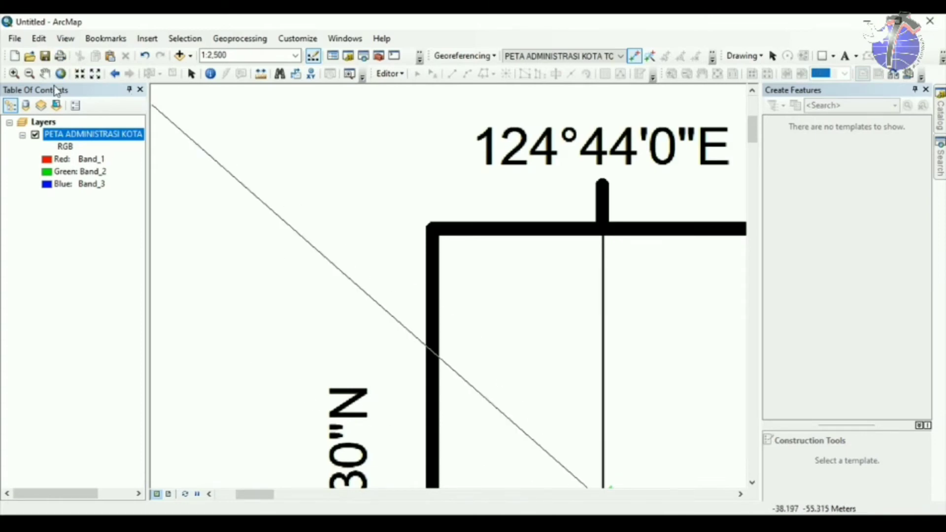
click(44, 73)
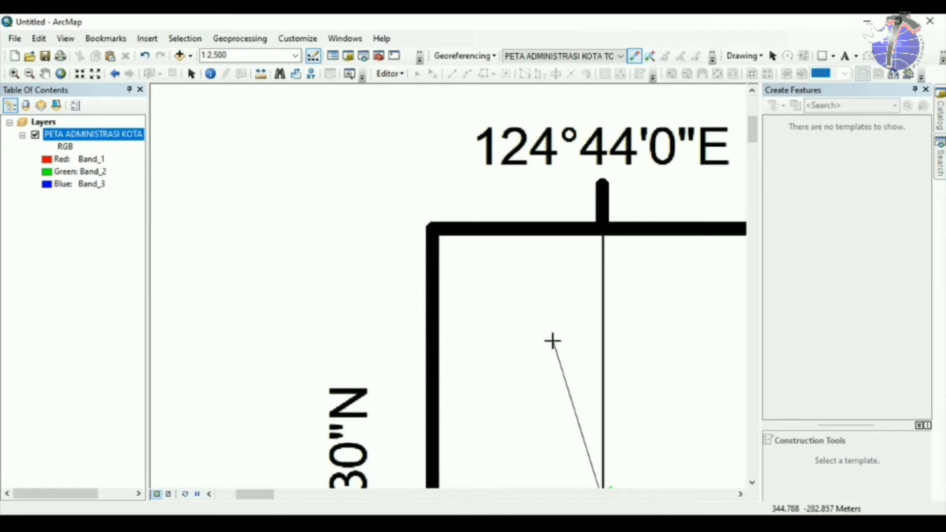
key(c)
drag(564, 406, 453, 221)
drag(521, 393, 490, 315)
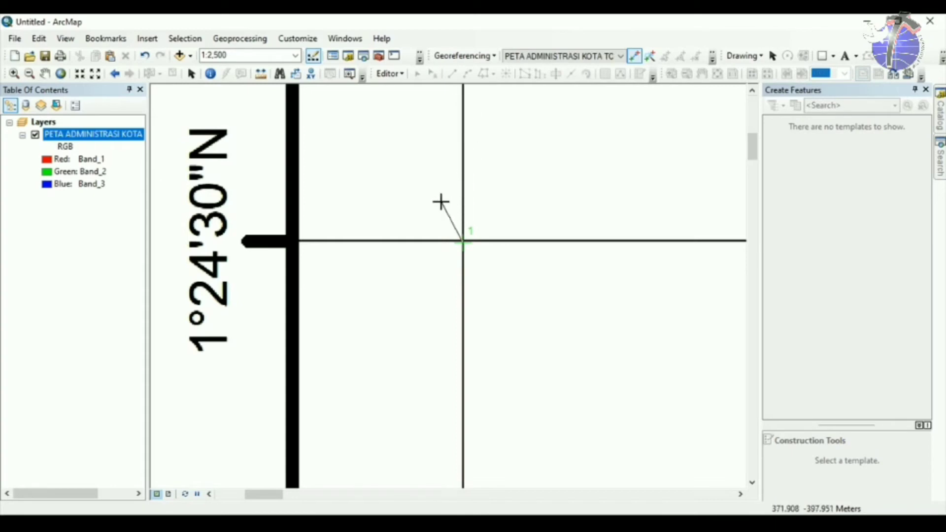
scroll(440, 202, up, 4)
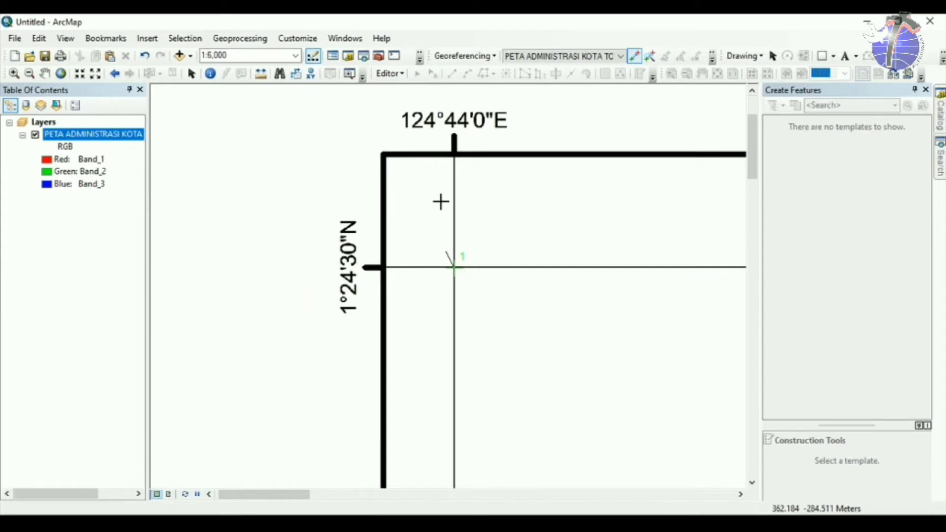
right_click(493, 211)
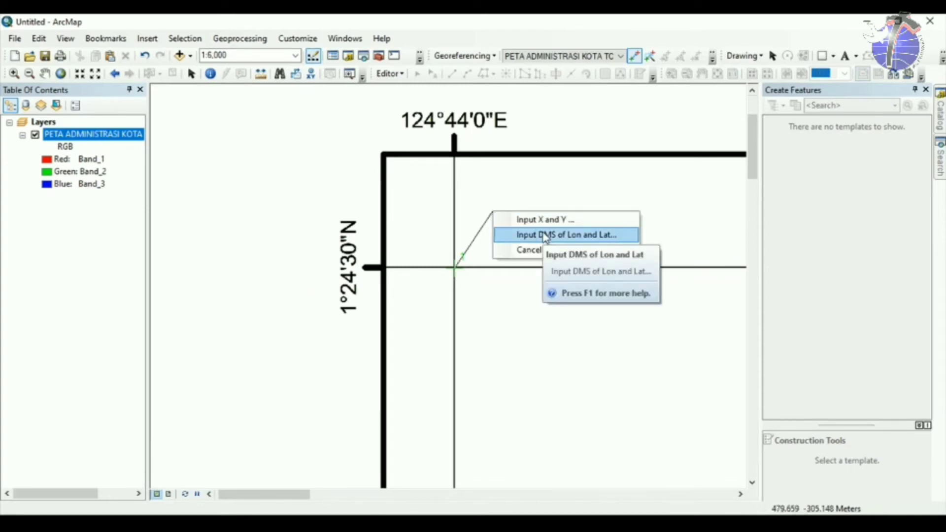
click(542, 233)
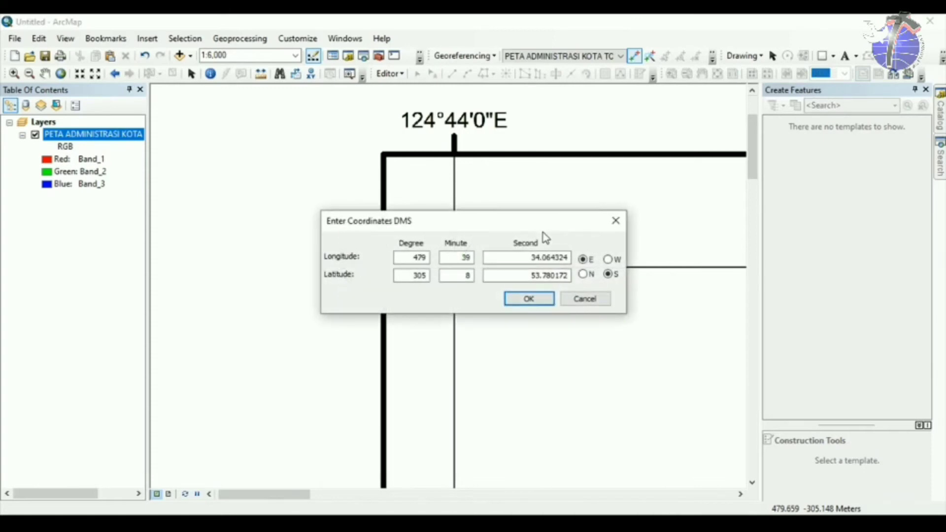
drag(587, 243, 627, 333)
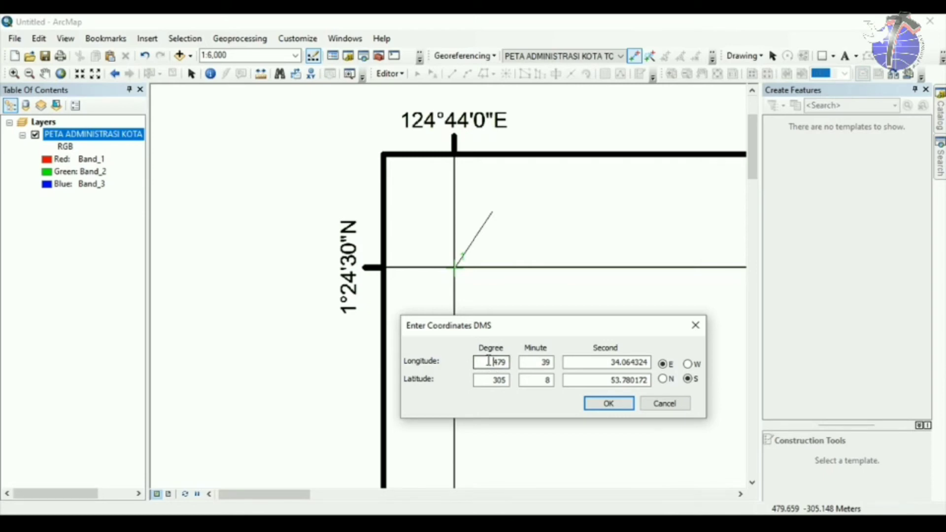
drag(487, 363, 518, 365)
drag(519, 319, 526, 276)
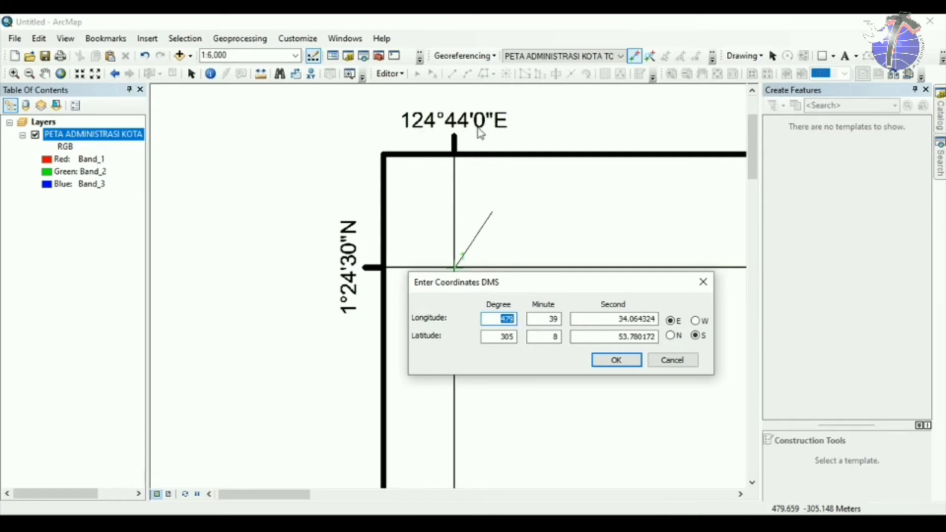
text(124)
key(Tab)
text(0)
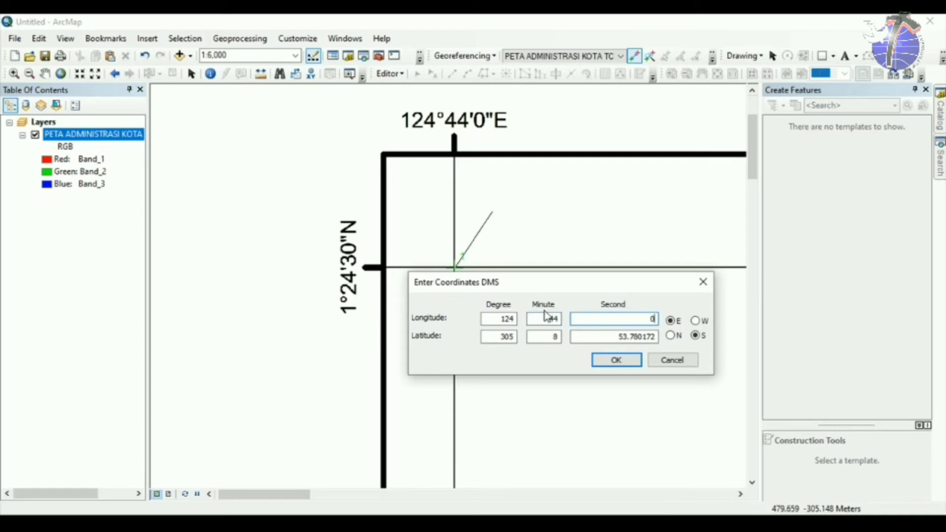
Set the first control point's latitude to 1°24'30" N and accept the coordinates
key(Tab)
text(1)
key(Tab)
text(1)
click(617, 360)
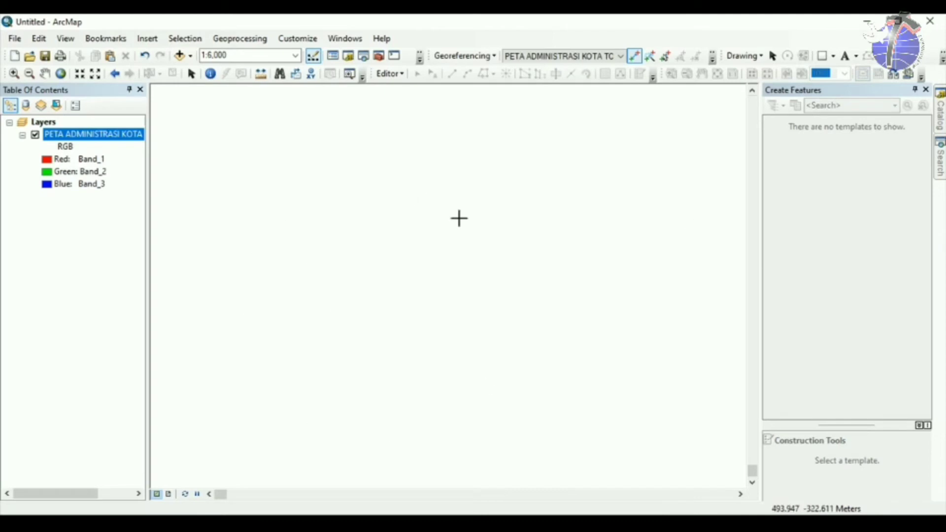
Place the second control point where the 124°51'0"E and 1°24'30"N gridlines cross near the map's upper-right corner
click(60, 74)
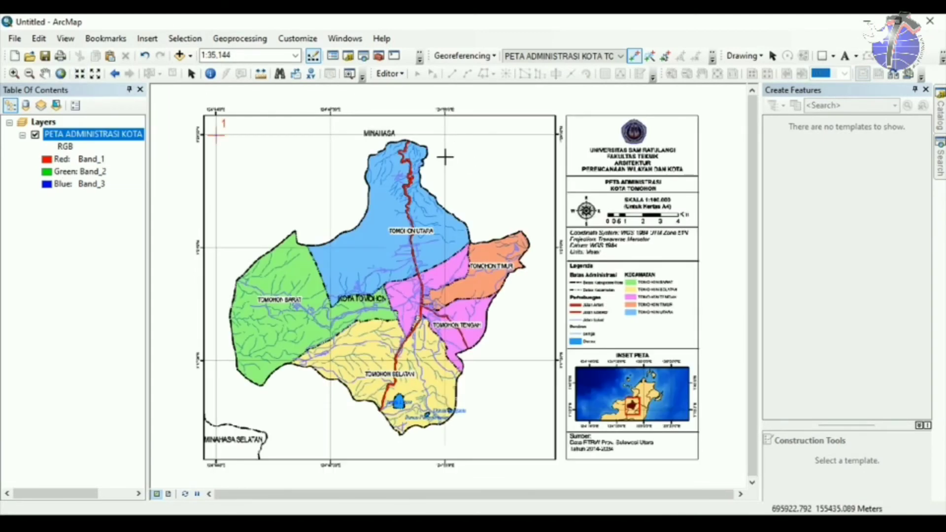
click(14, 74)
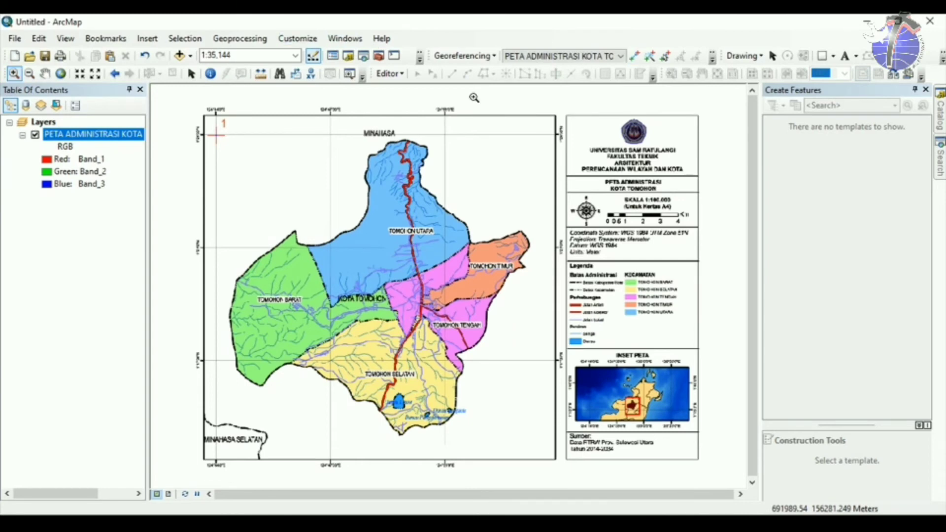
drag(426, 95, 567, 150)
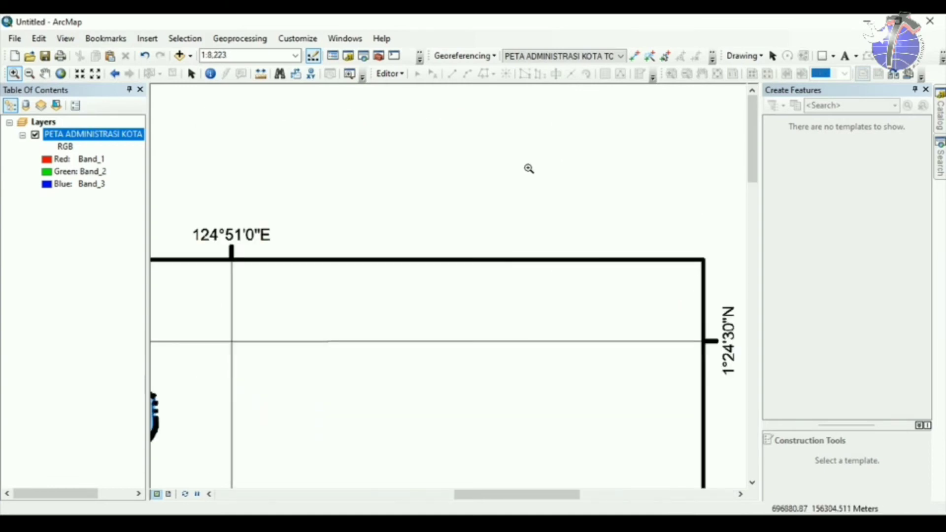
click(635, 58)
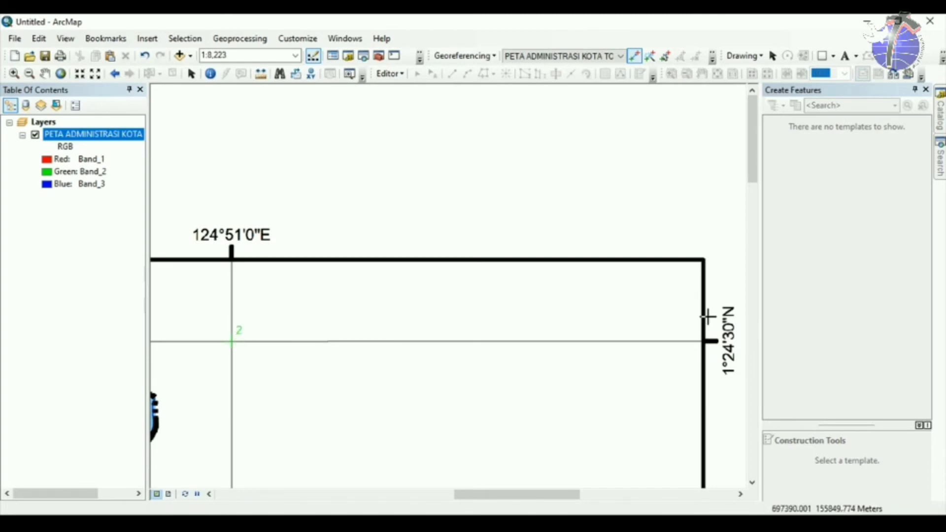
Set the second control point's longitude to 124°51'0" E through degree-minute-second coordinate entry
right_click(422, 298)
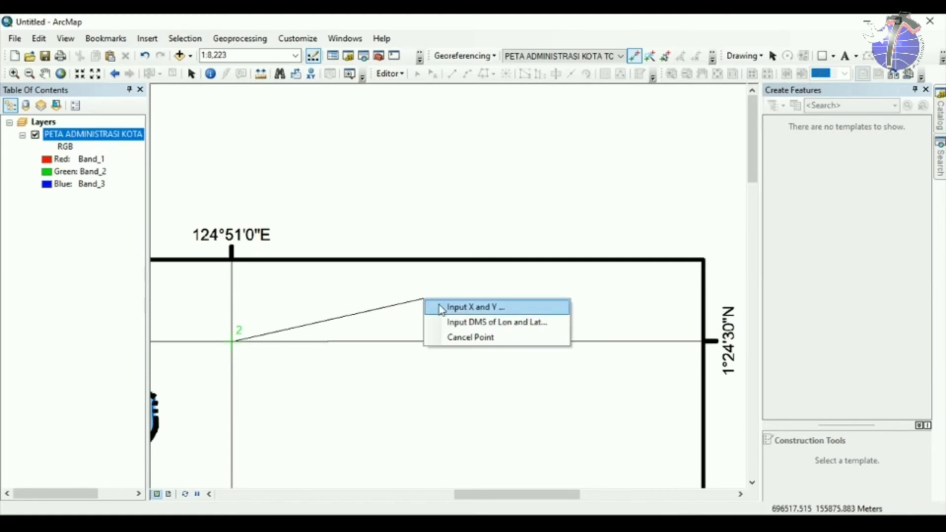
click(475, 325)
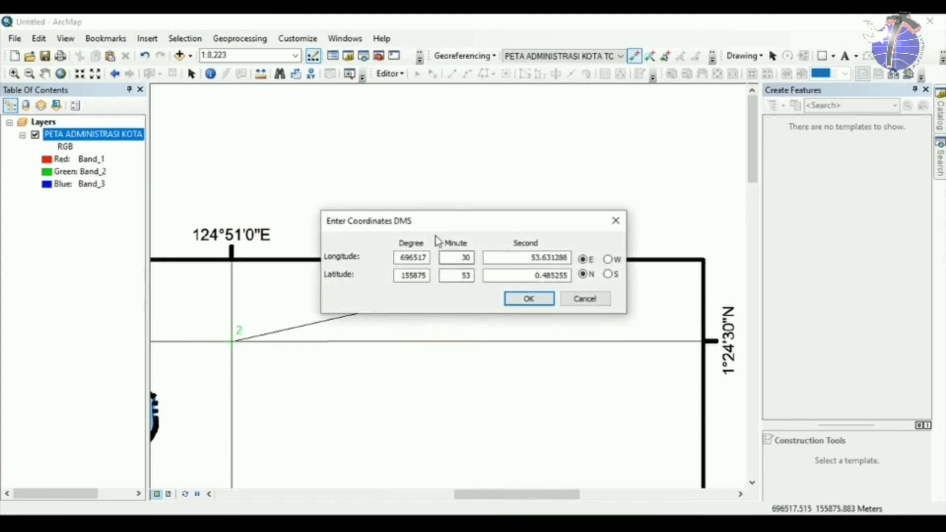
drag(442, 218, 500, 184)
drag(453, 221, 510, 219)
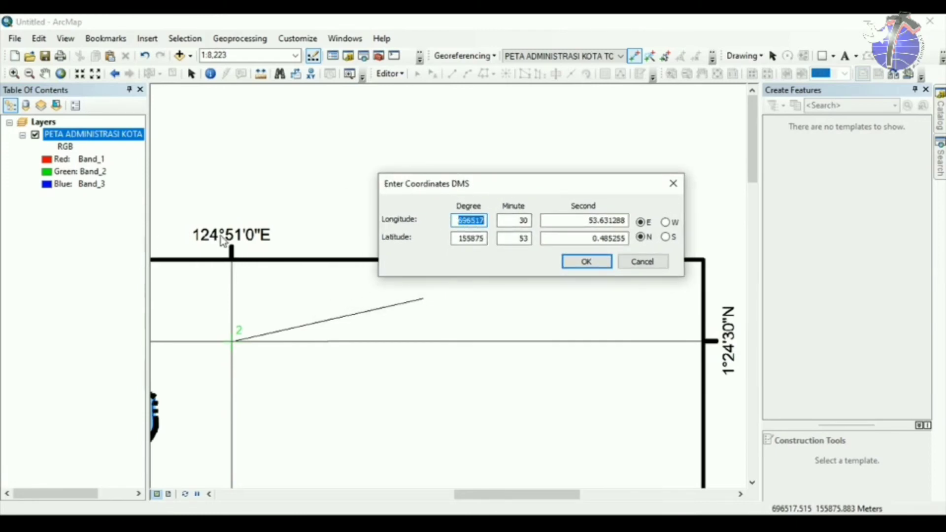
text(124)
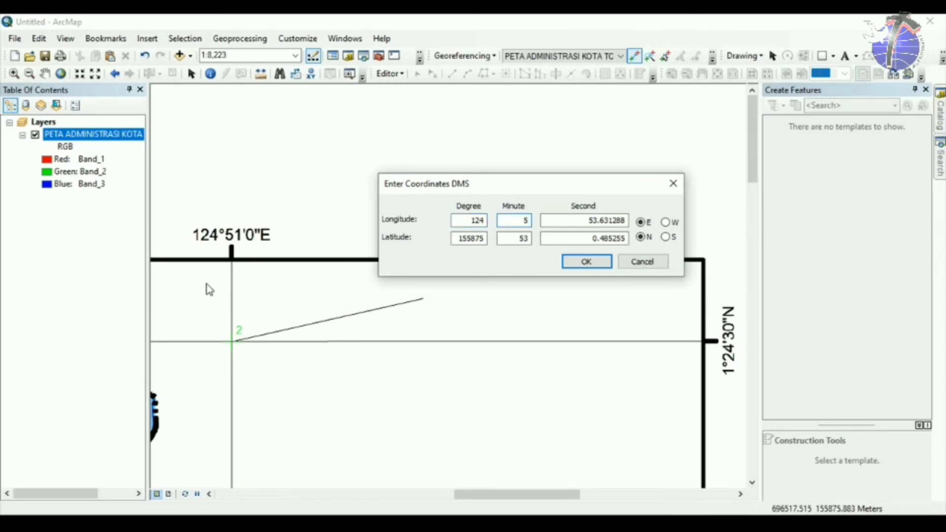
key(Tab)
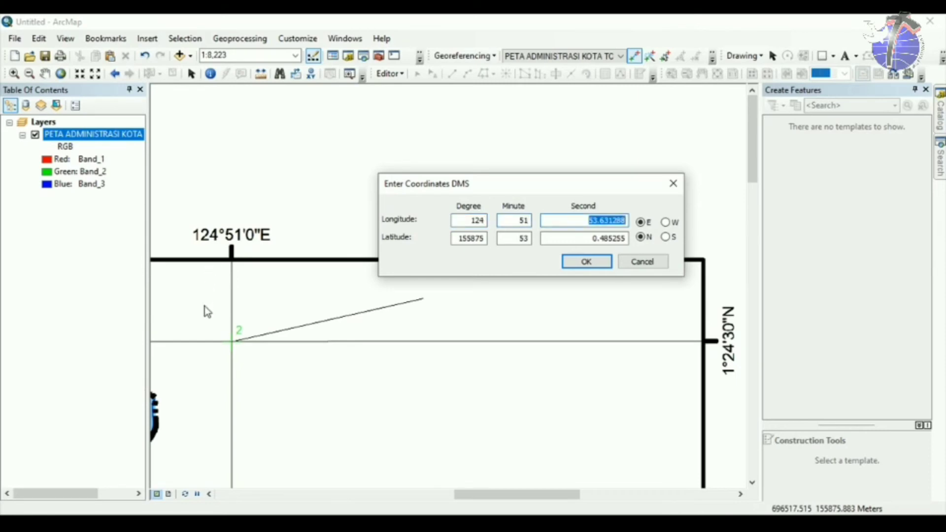
text(0)
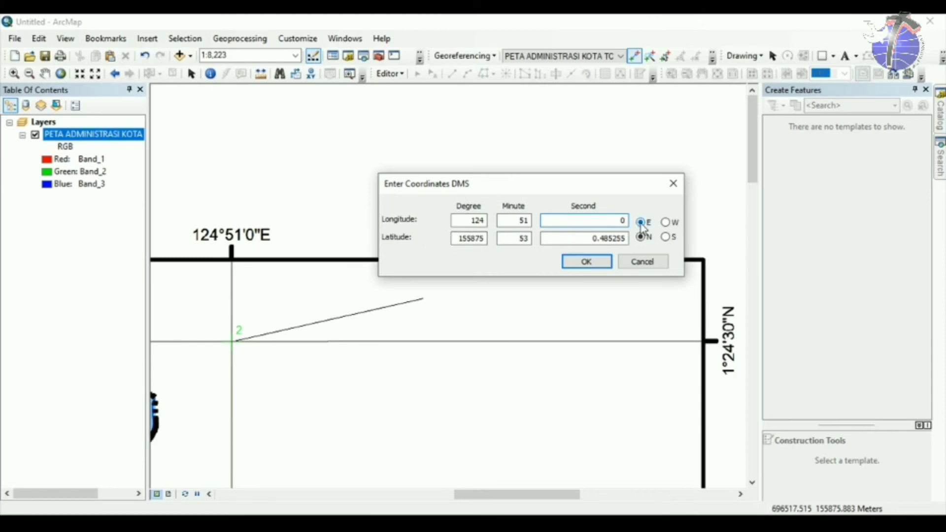
Set the second control point's latitude to 1°24'30" N and accept the coordinates
double_click(457, 238)
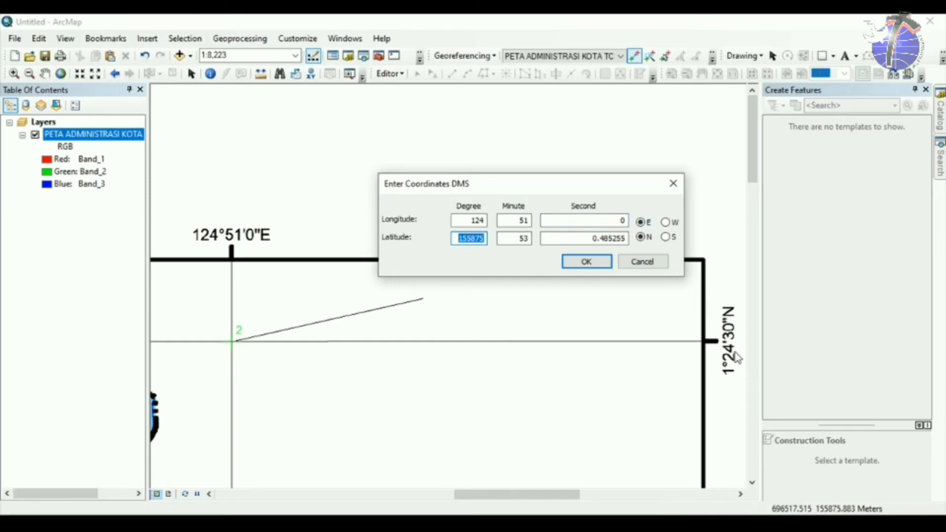
text(1)
key(Tab)
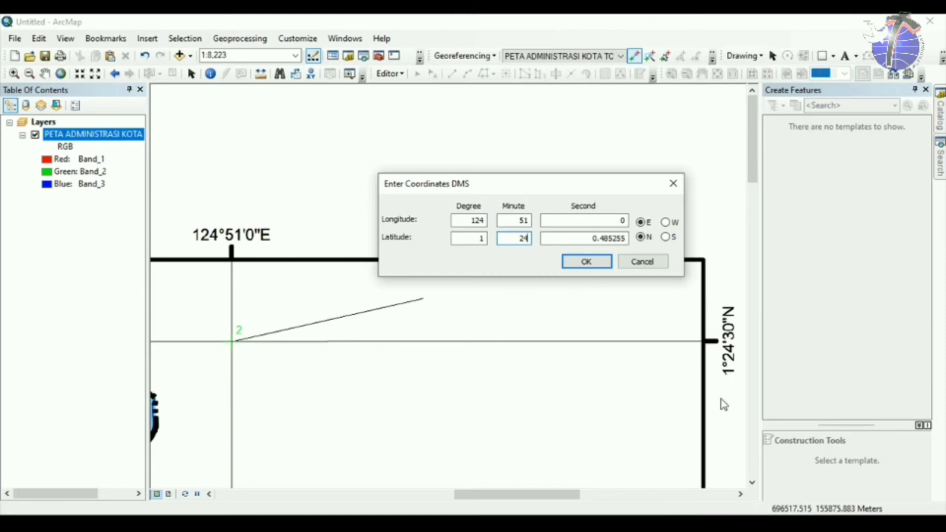
key(Tab)
text(3)
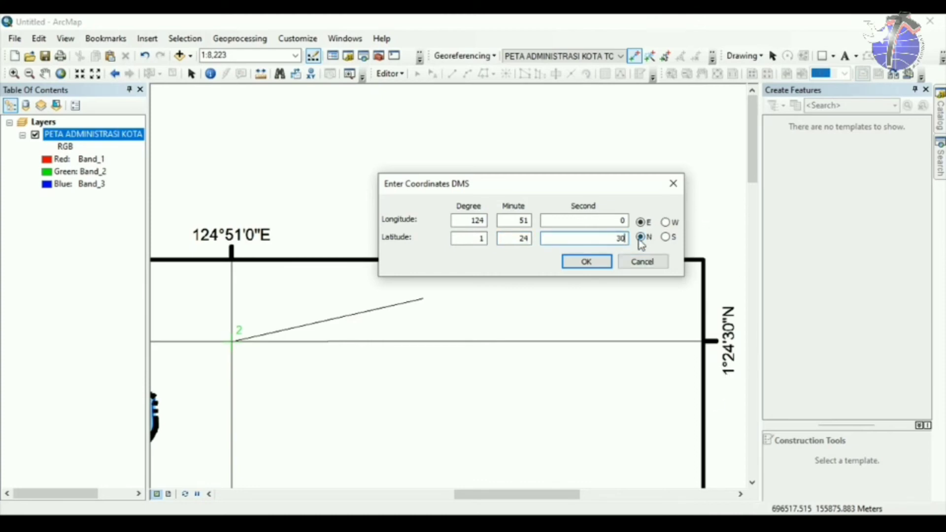
click(601, 262)
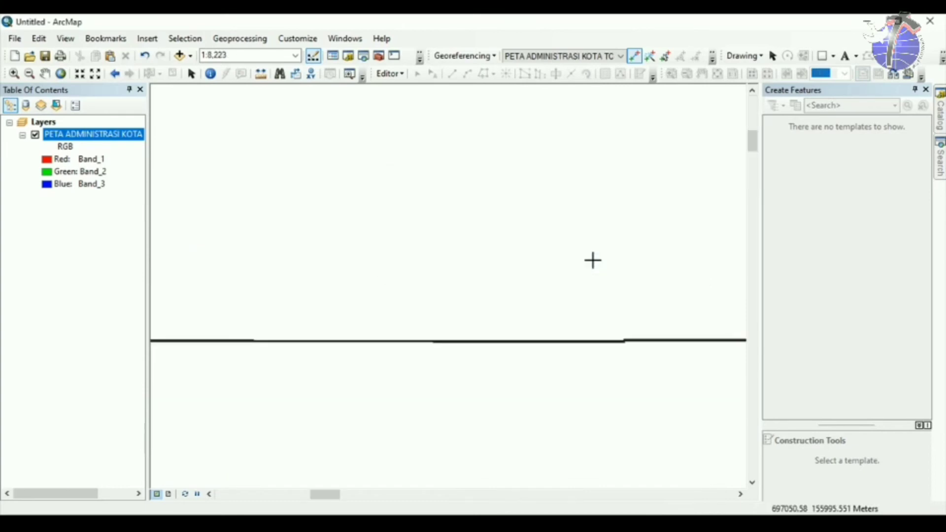
Place the third control point where the 124°51'0"E and 1°17'30"N gridlines cross on the eastern side of Tomohon Selatan
click(61, 73)
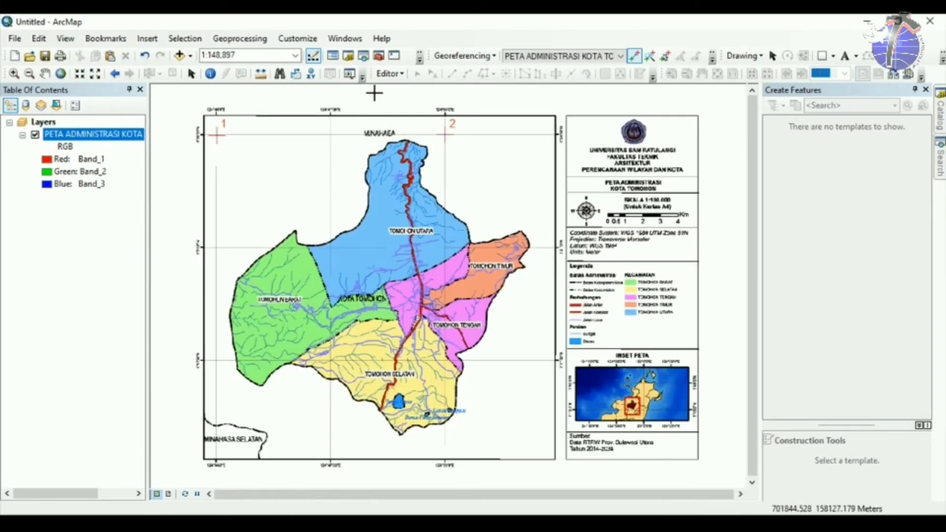
click(14, 73)
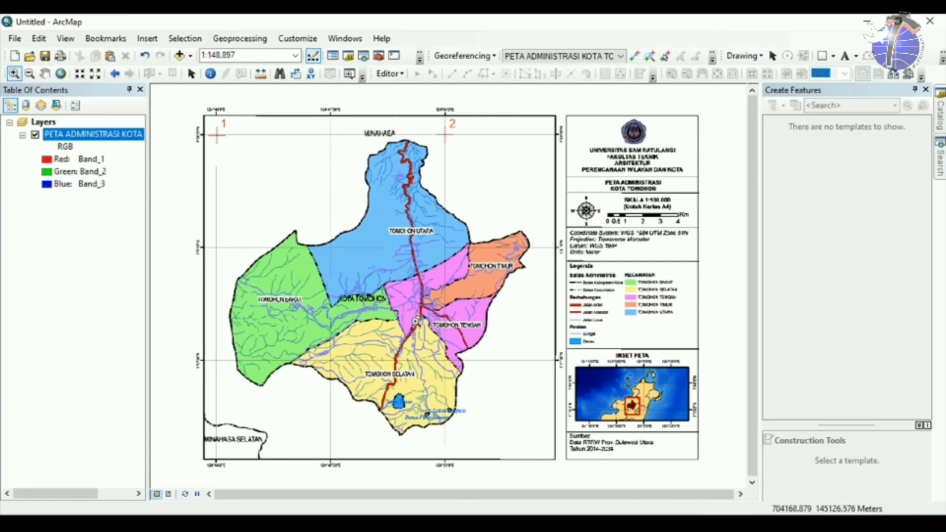
drag(414, 348, 585, 485)
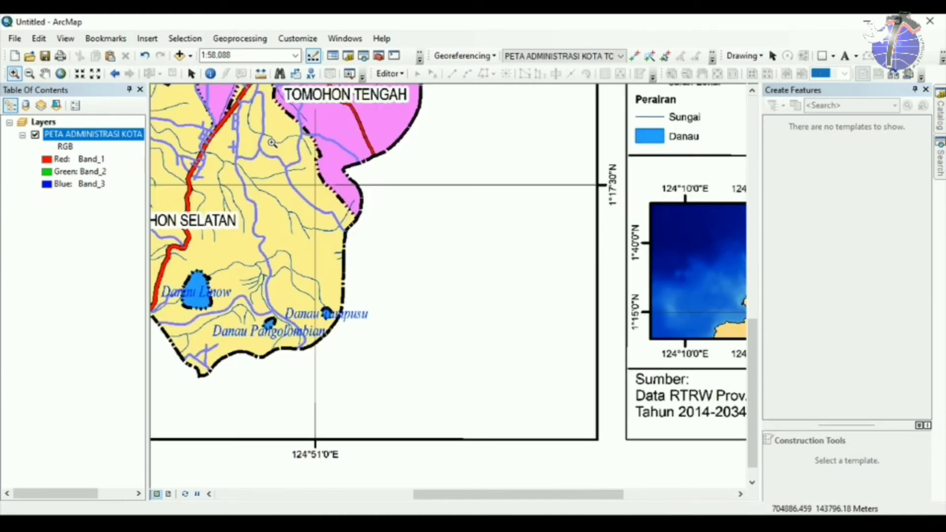
drag(181, 96, 451, 291)
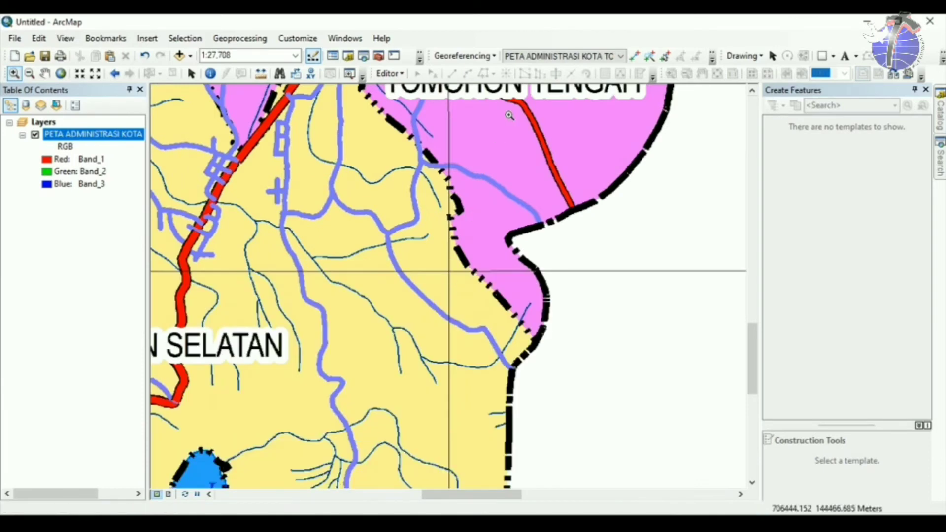
click(635, 57)
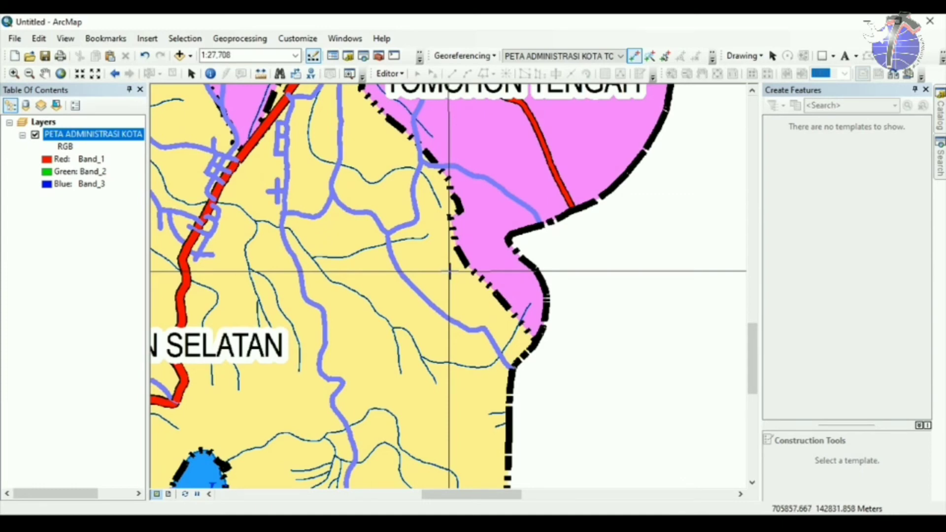
click(448, 271)
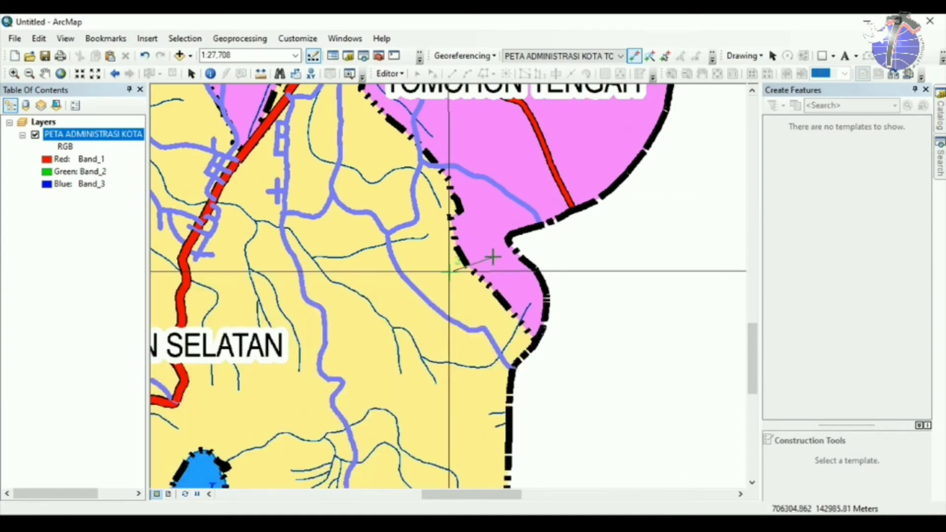
Set the third control point's longitude to 124°51'0" E through degree-minute-second coordinate entry
scroll(403, 191, down, 2)
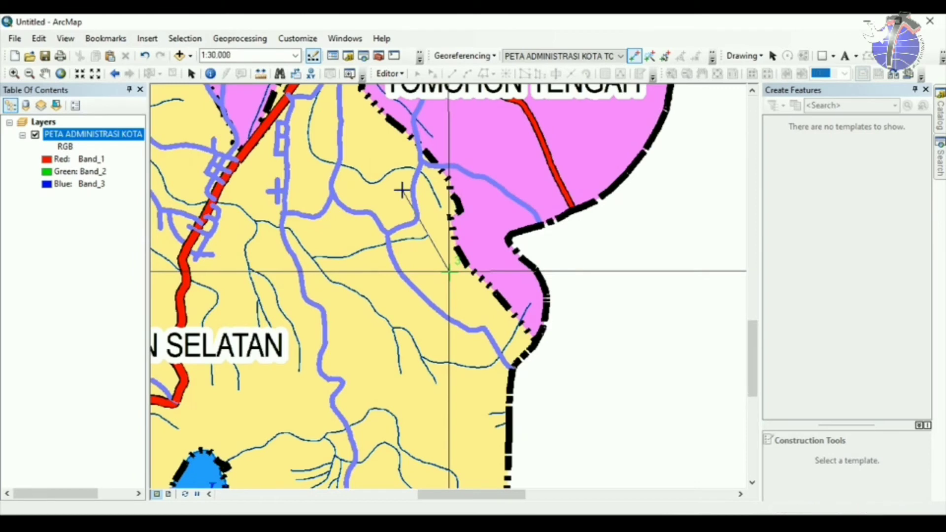
scroll(469, 217, down, 2)
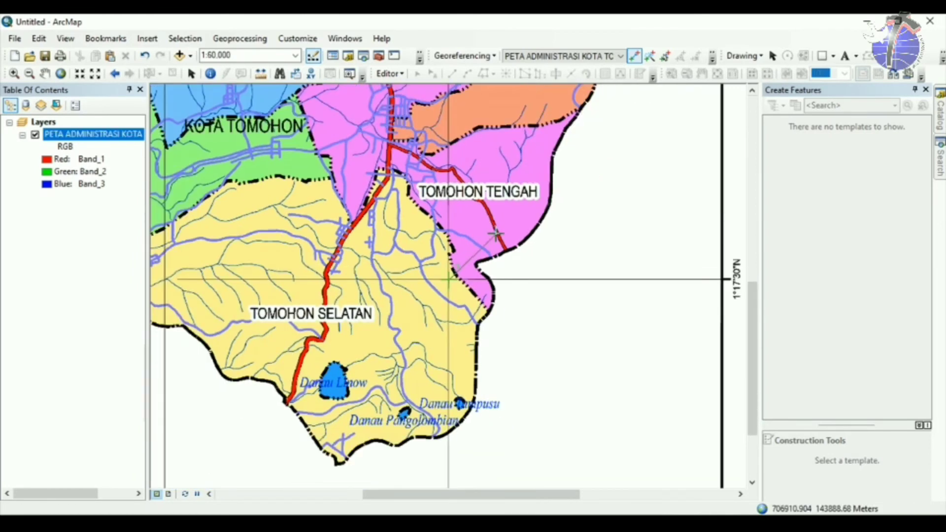
scroll(496, 236, down, 1)
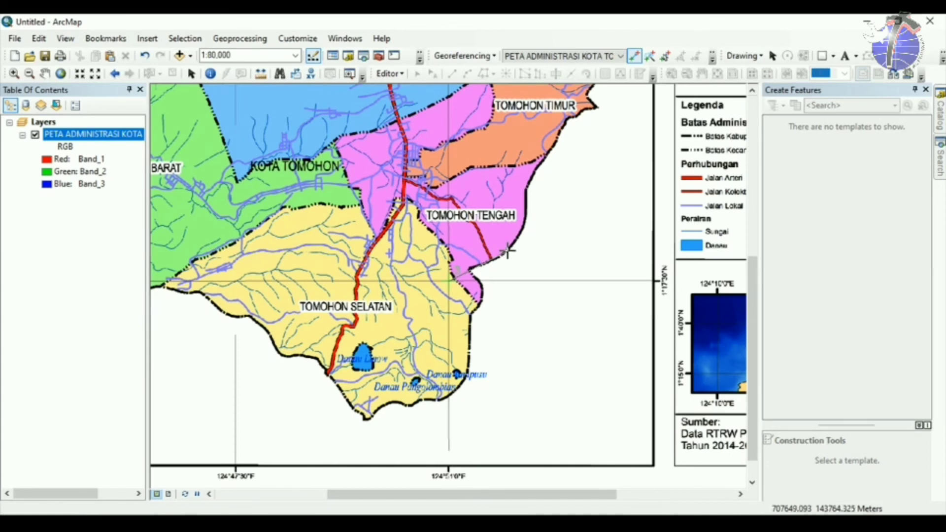
click(480, 295)
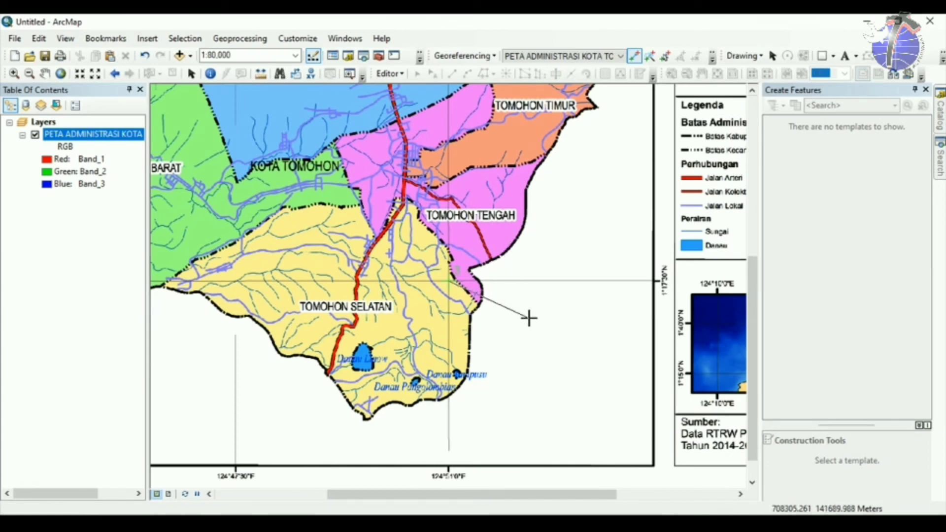
right_click(529, 318)
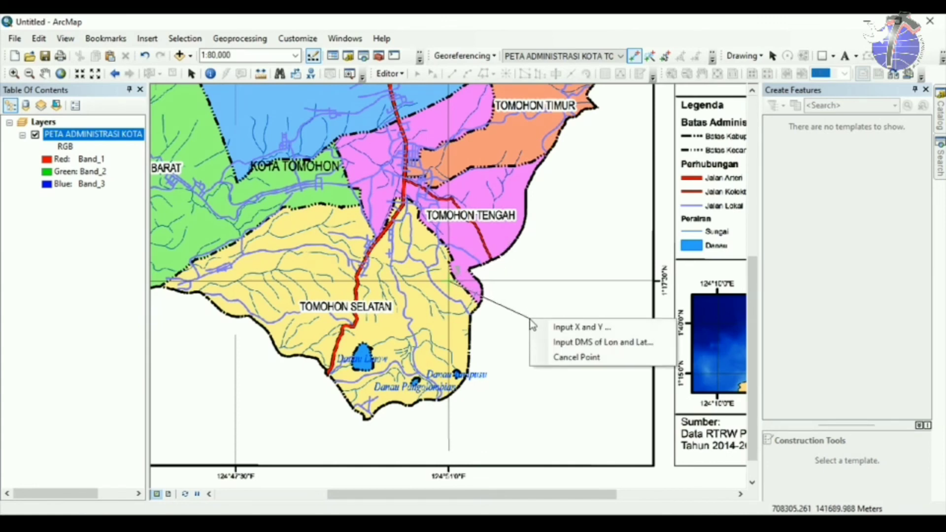
click(561, 340)
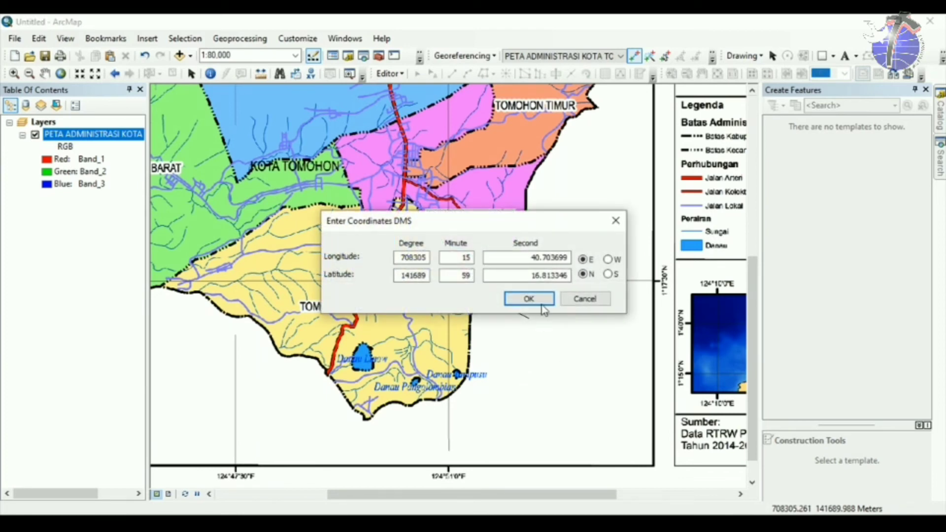
drag(515, 227, 480, 244)
drag(362, 274, 417, 275)
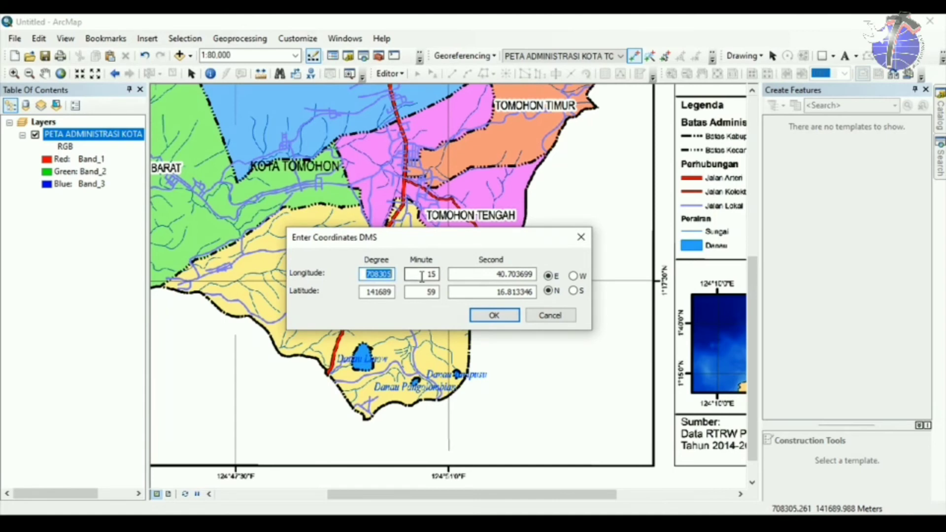
text(124)
double_click(422, 277)
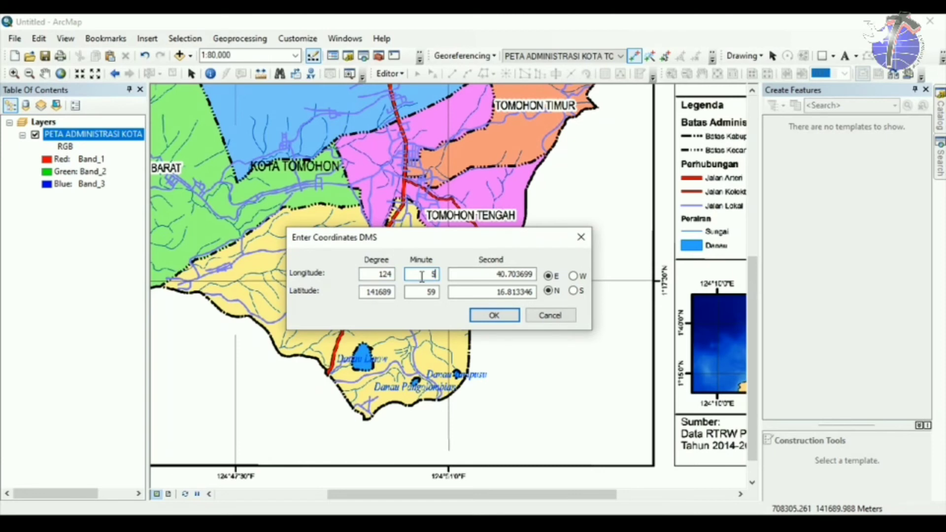
text(51)
key(Tab)
key(BackSpace)
key(BackSpace)
text(0)
key(Tab)
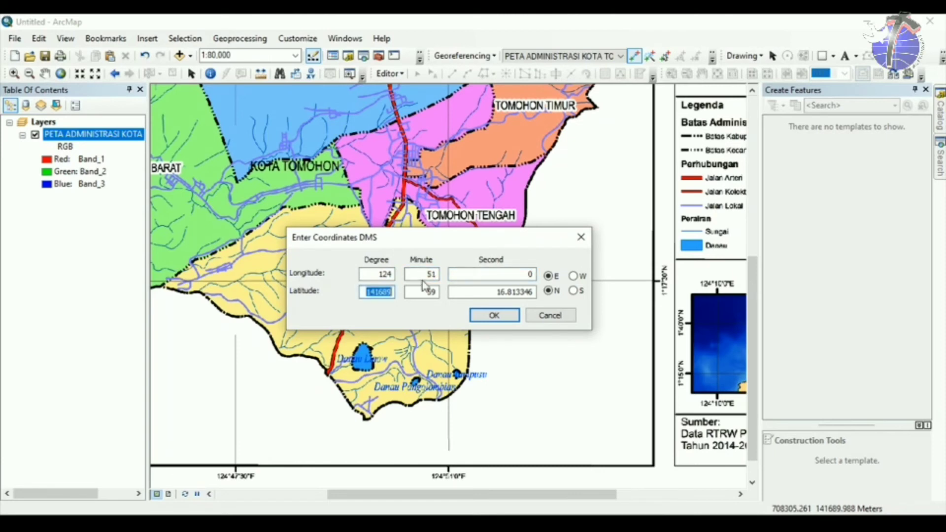
Set the third control point's latitude to 1°17'30" N and accept the coordinates
text(1)
text(17)
key(Tab)
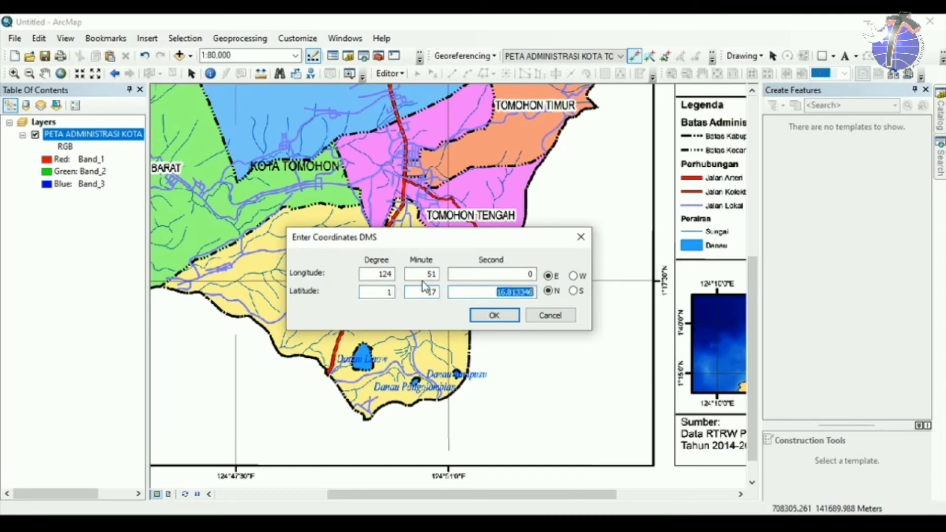
text(30)
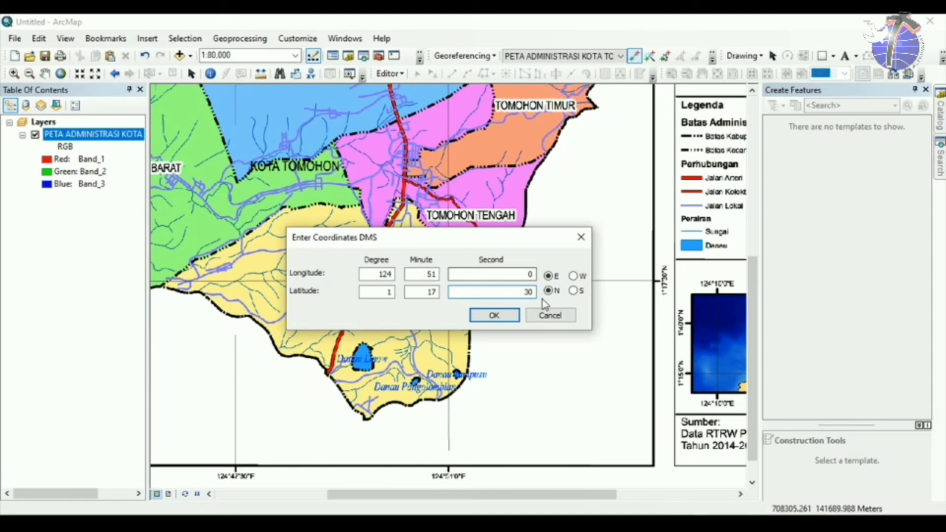
click(493, 316)
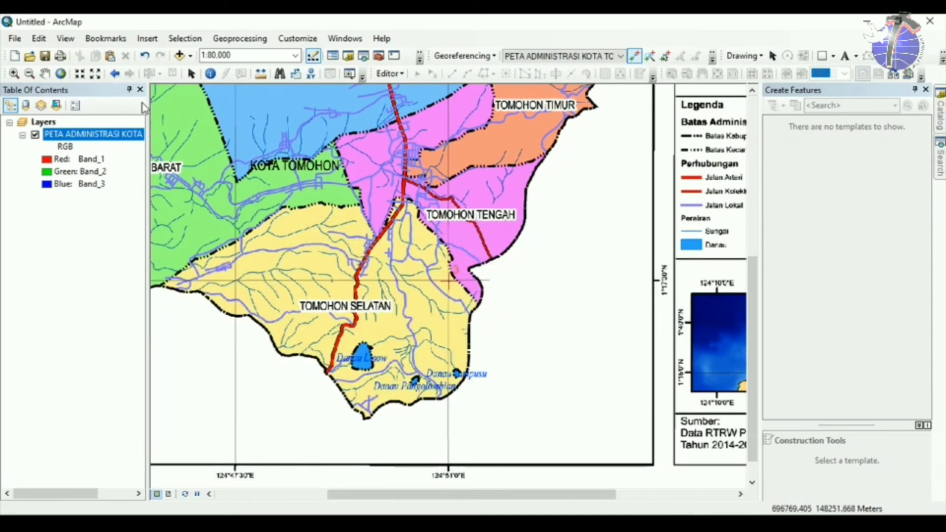
Place the fourth control point where the 124°44'0"E and 1°17'30"N gridlines cross, west of Tomohon Barat
click(61, 74)
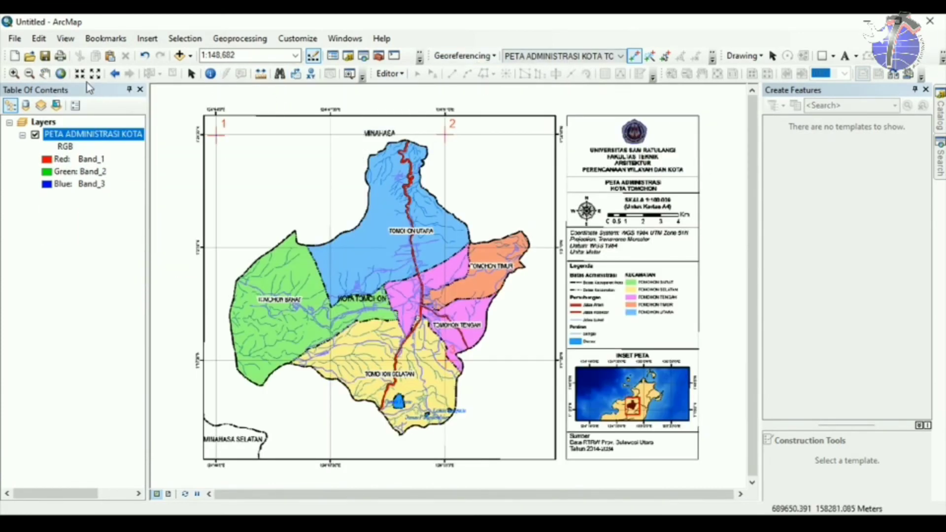
click(14, 73)
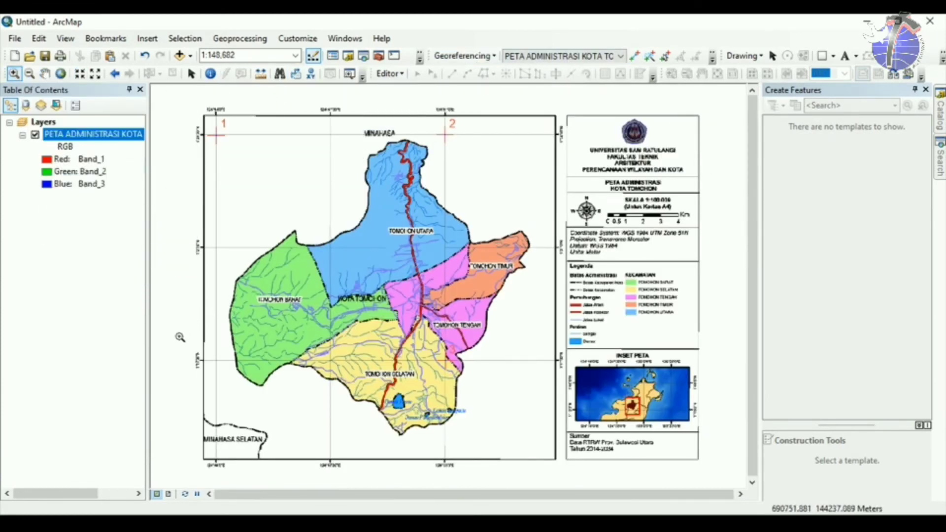
drag(178, 336, 234, 478)
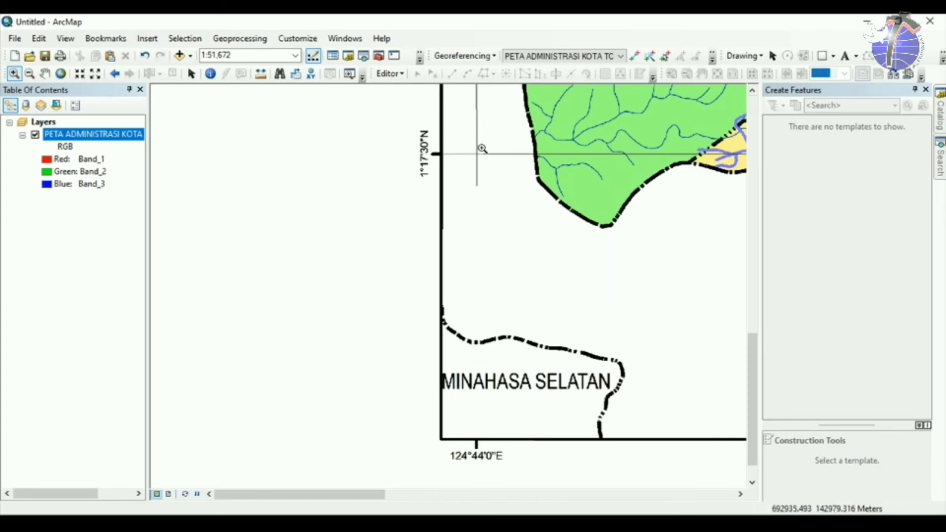
click(634, 56)
scroll(521, 148, up, 2)
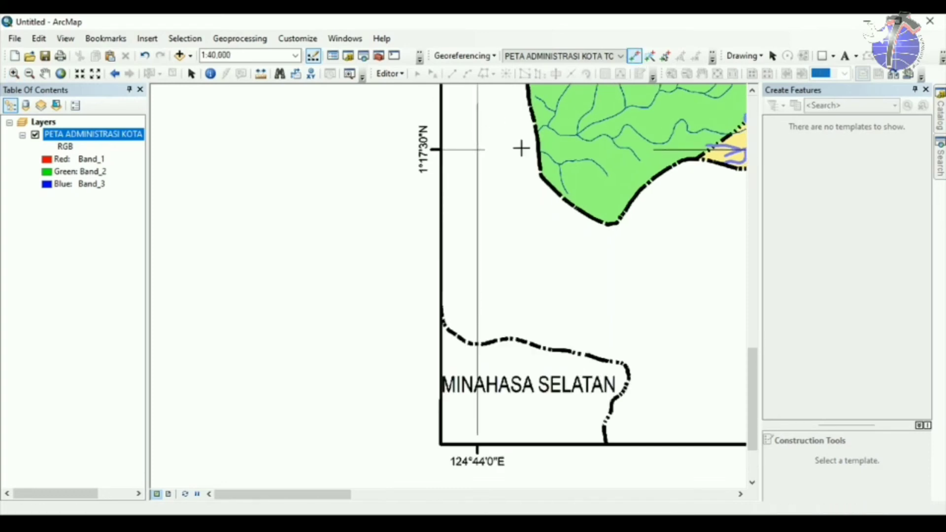
scroll(521, 148, up, 1)
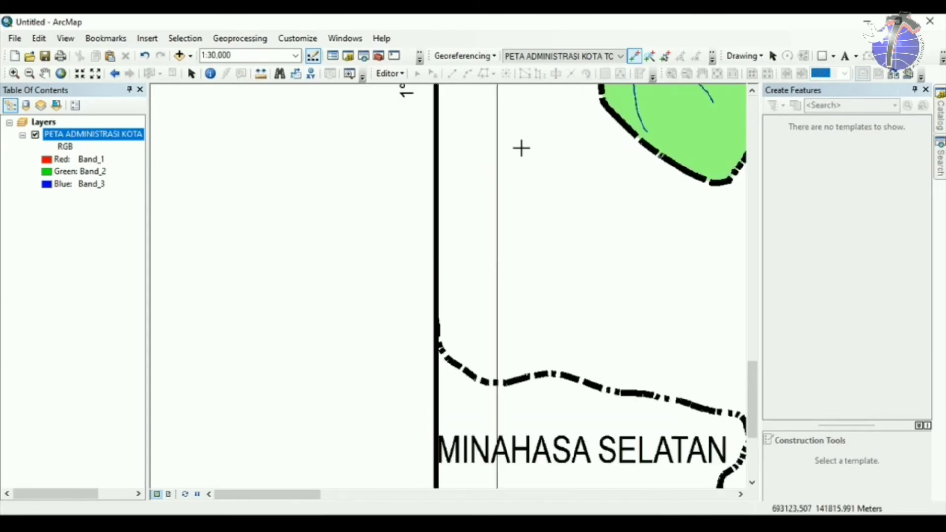
scroll(521, 148, down, 1)
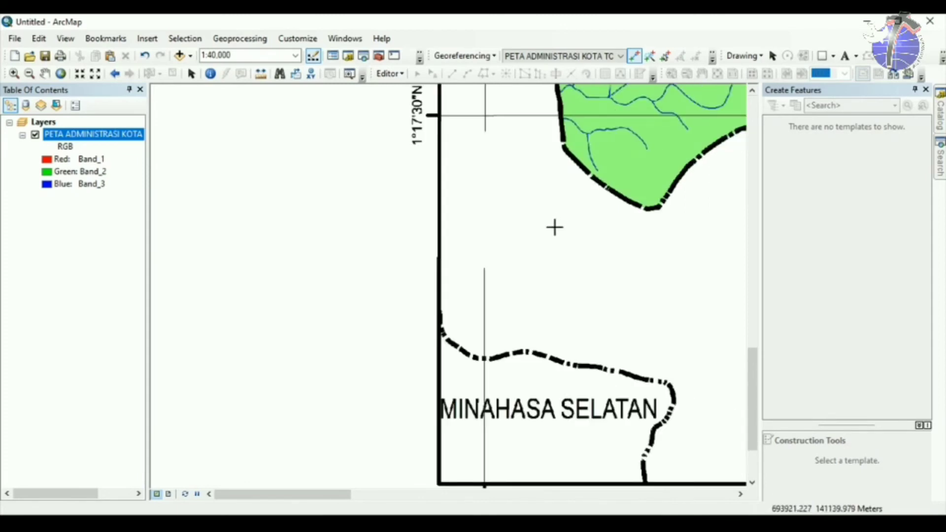
drag(498, 215, 469, 344)
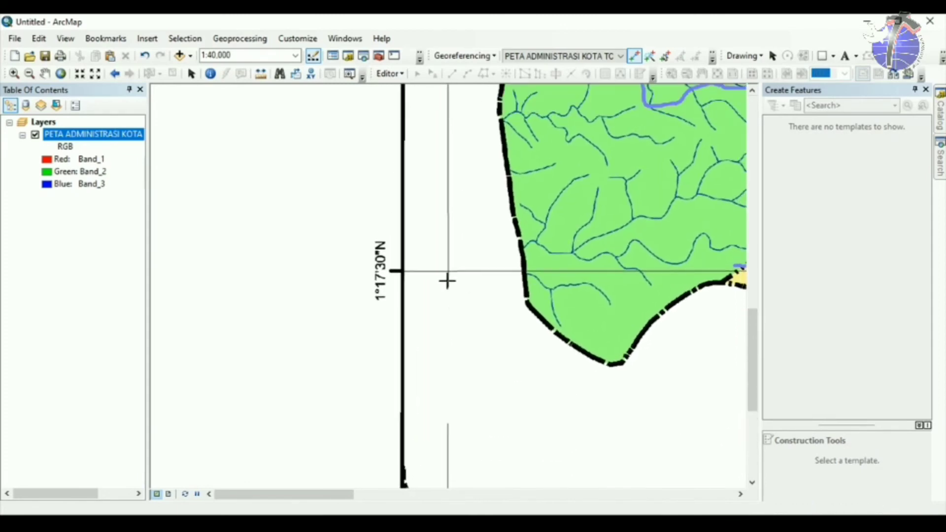
scroll(457, 260, up, 1)
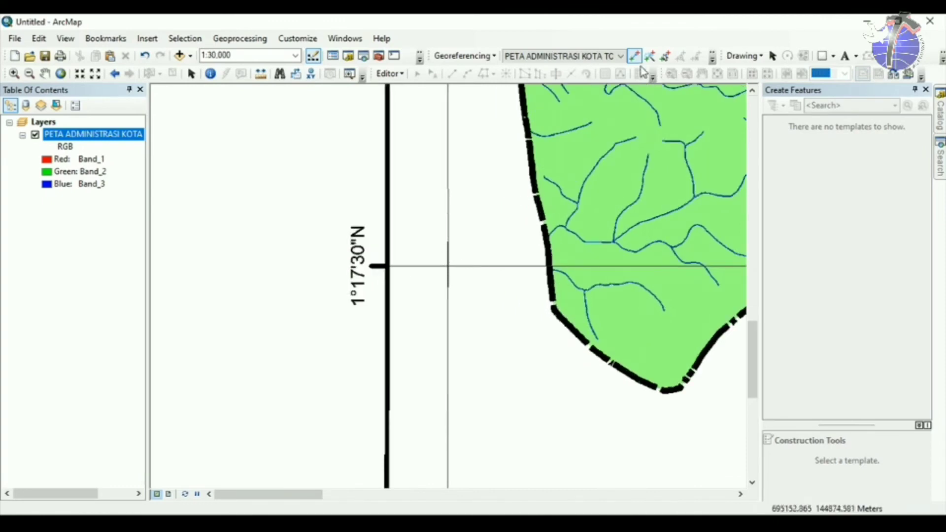
click(448, 266)
Set the fourth control point's longitude to 124°44'0" E through degree-minute-second coordinate entry
scroll(481, 292, up, 2)
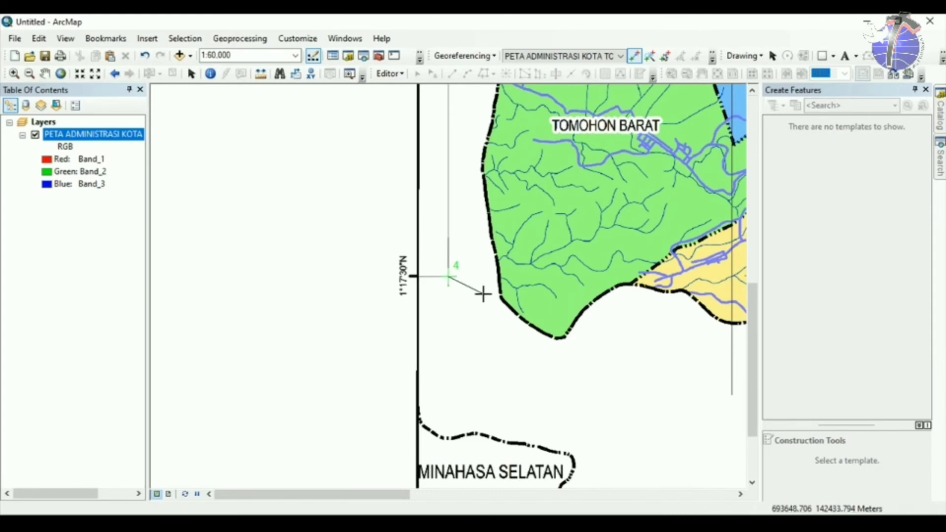
key(c)
drag(485, 423, 486, 294)
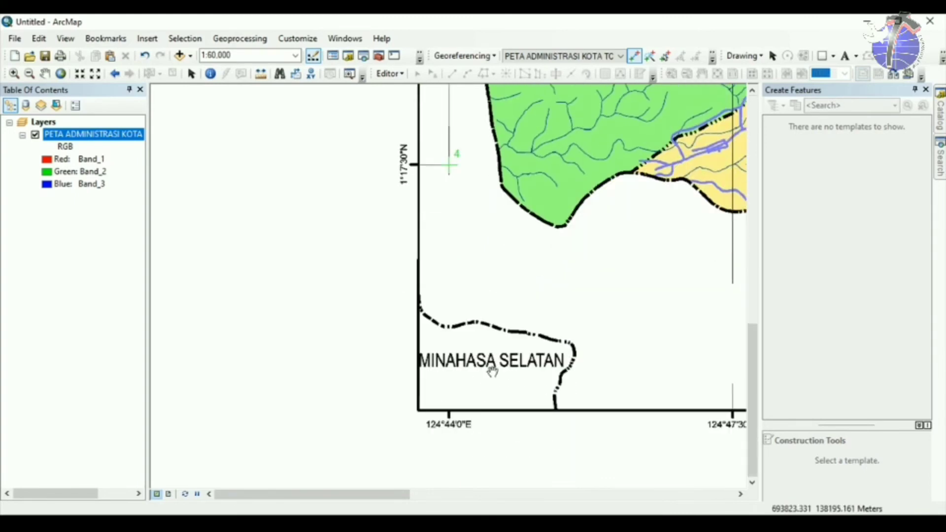
drag(493, 379, 473, 364)
drag(520, 341, 507, 379)
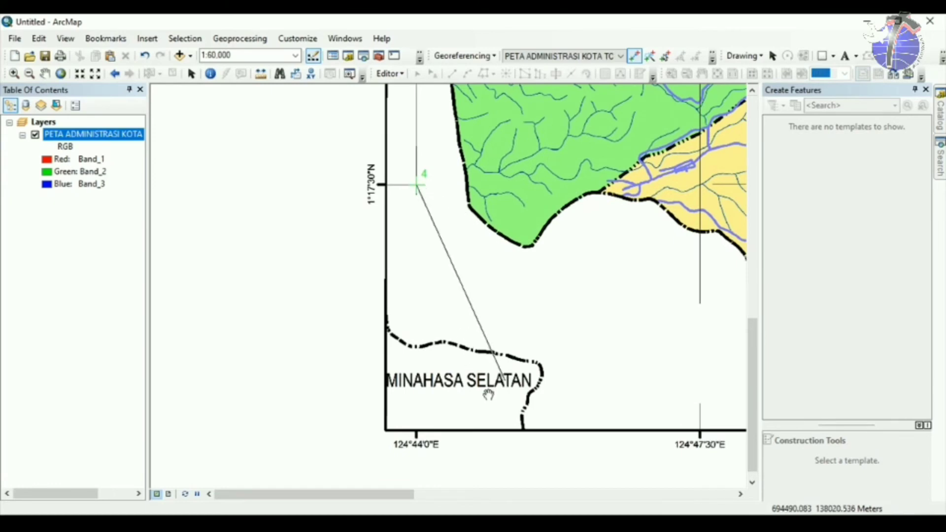
drag(493, 346, 489, 384)
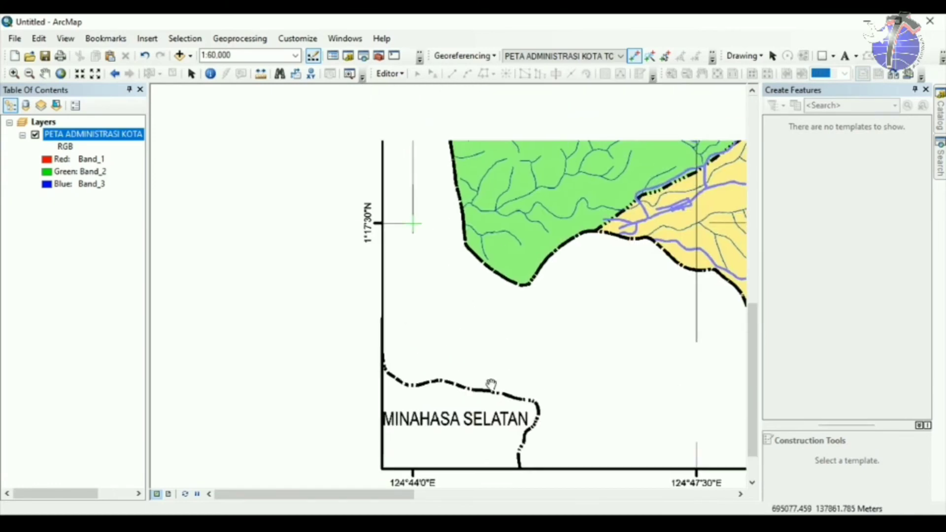
right_click(496, 286)
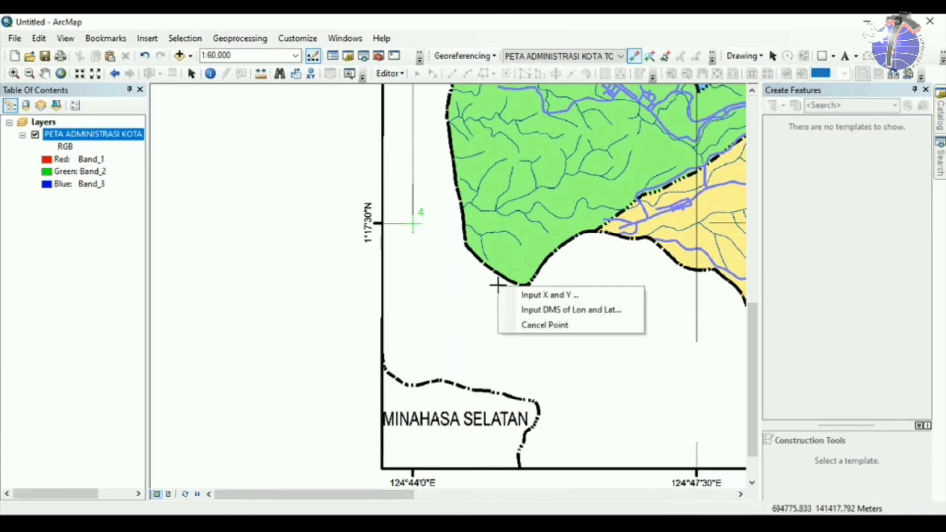
click(551, 309)
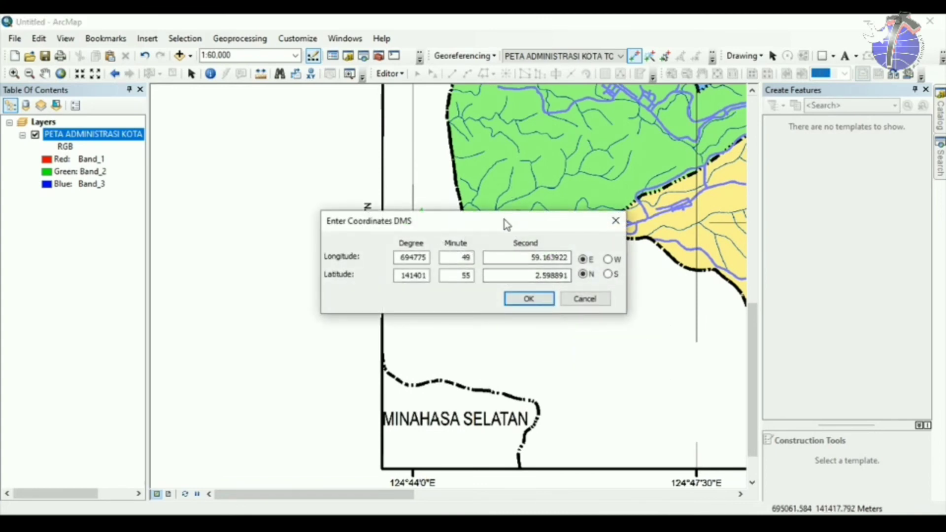
drag(504, 219, 643, 226)
drag(539, 264, 600, 268)
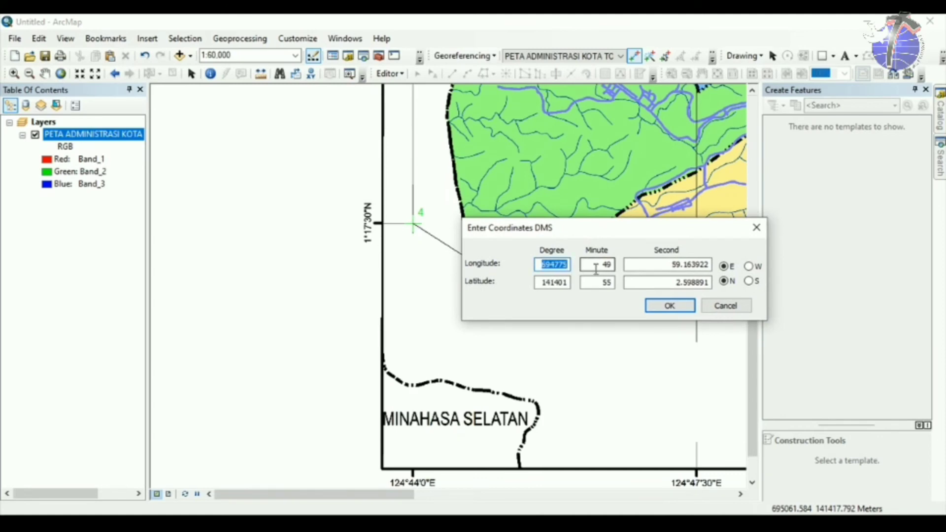
text(124)
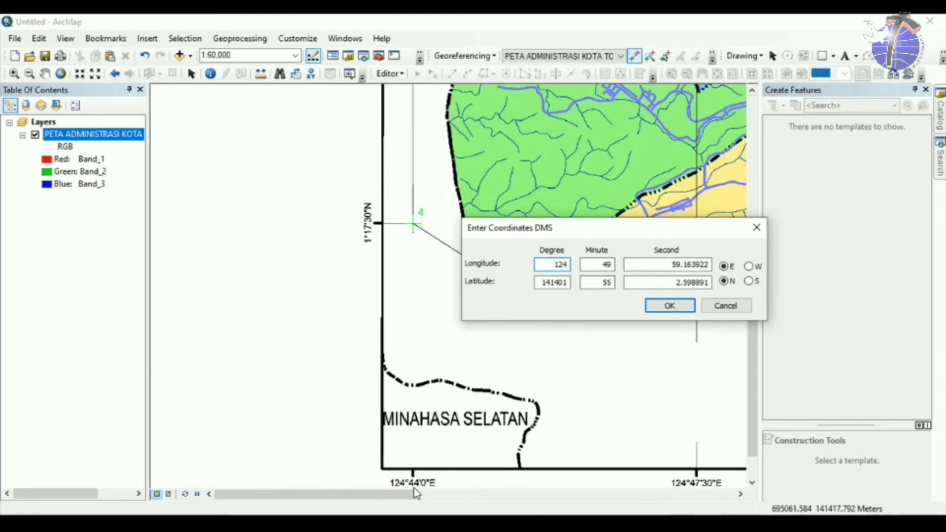
key(Tab)
text(44)
key(Tab)
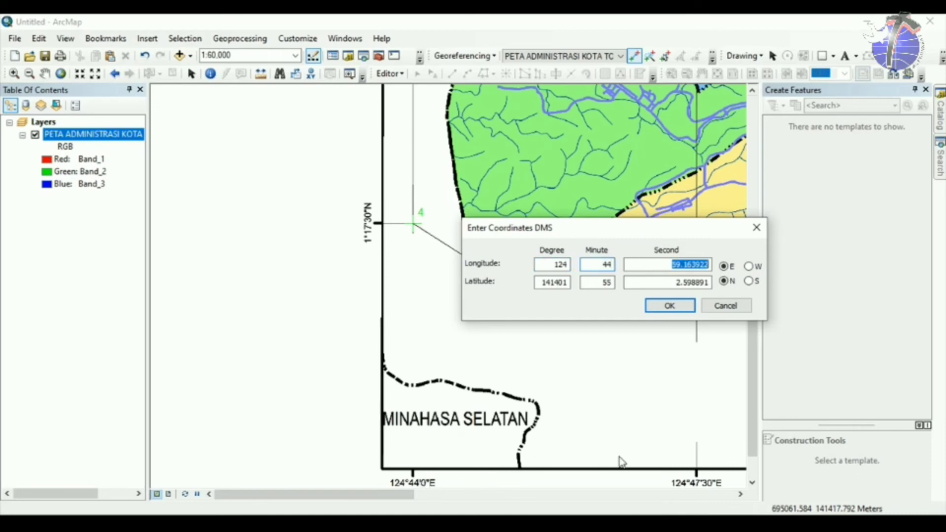
text(0)
Set the fourth control point's latitude to 1°17'30" N and accept the coordinates
double_click(549, 283)
text(1)
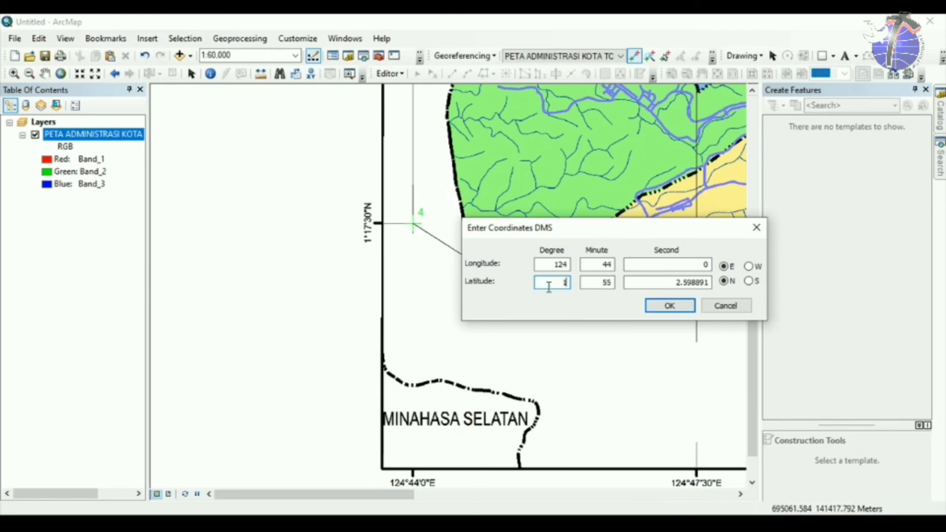
key(Tab)
text(17)
key(Tab)
text(3)
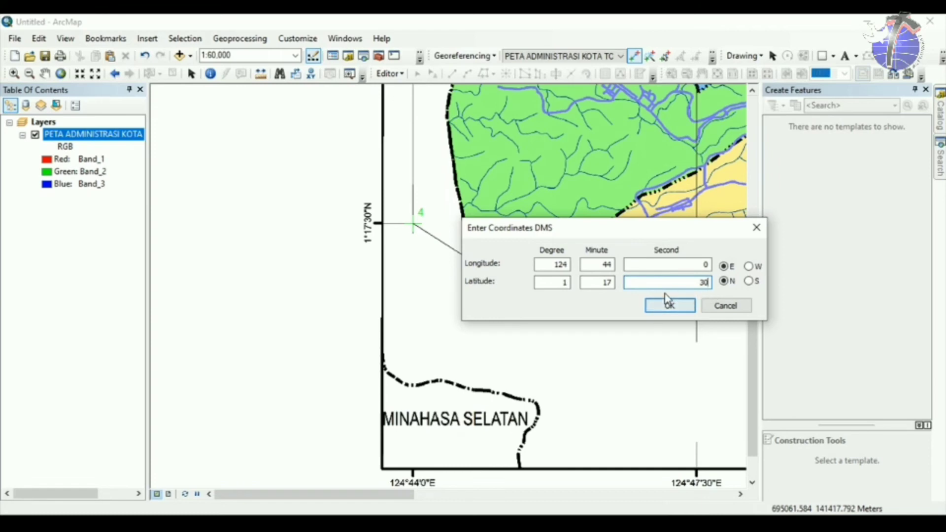
click(669, 306)
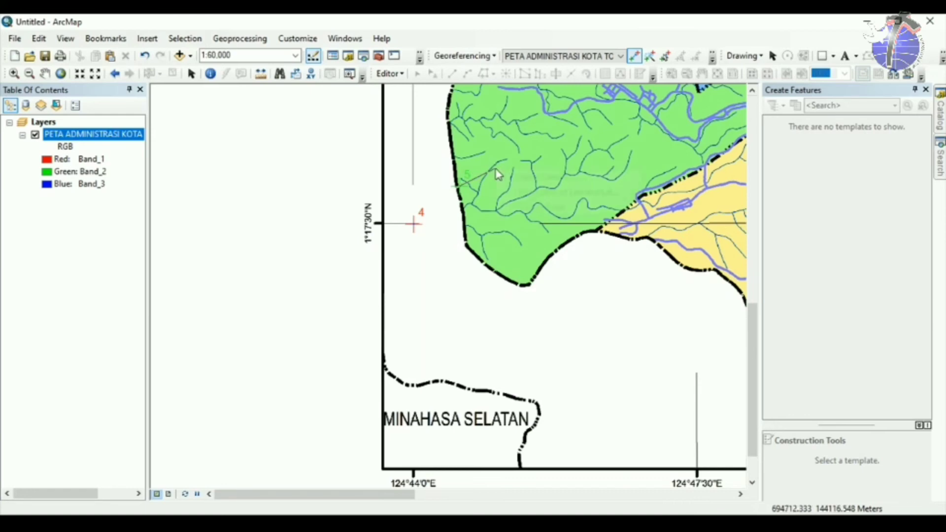
Cancel the stray fifth control point in Tomohon Barat and display the map at full extent
right_click(495, 169)
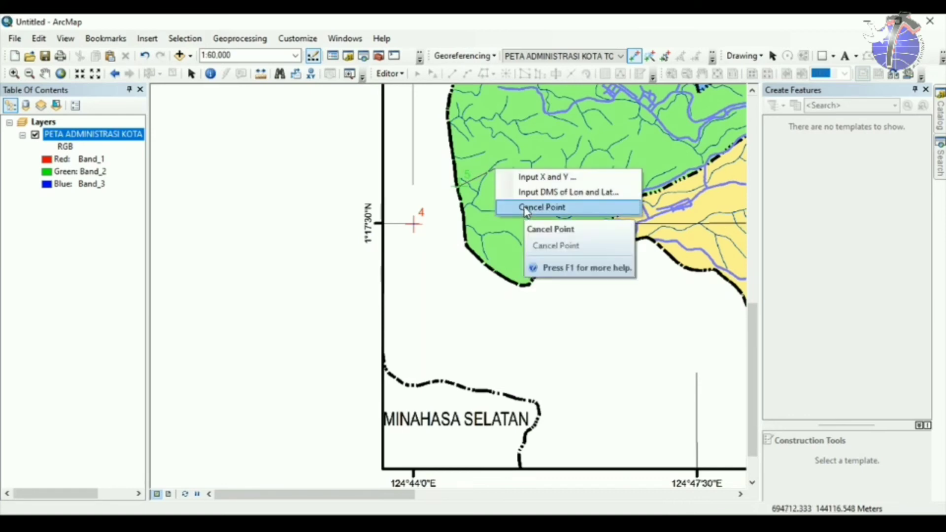
click(526, 207)
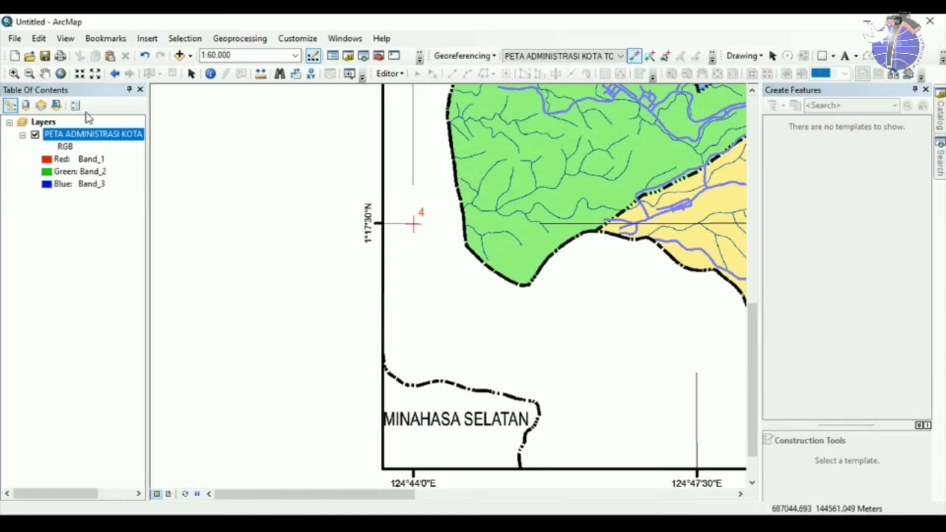
click(61, 74)
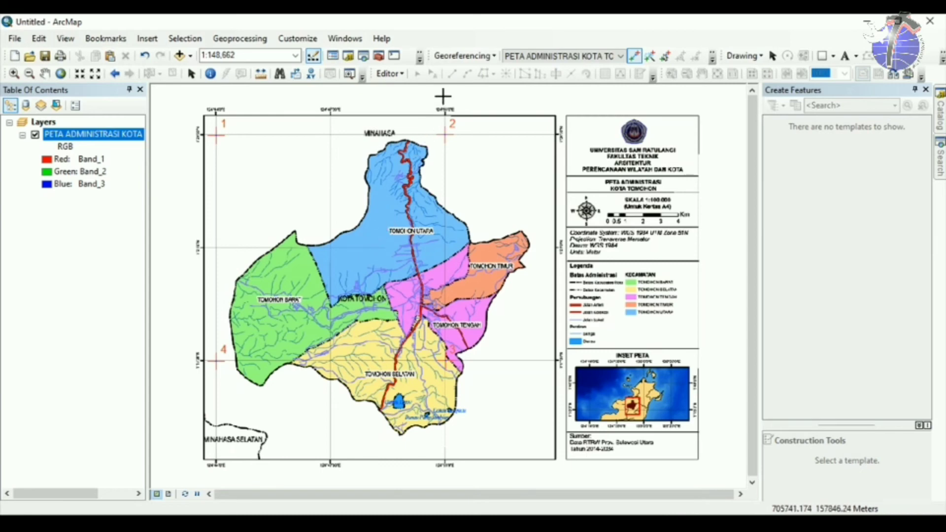
Start rectifying the georeferenced map and set the output location to the RASTER folder in D:\PELATIHAN GIS\RESPONSI UPK
click(450, 62)
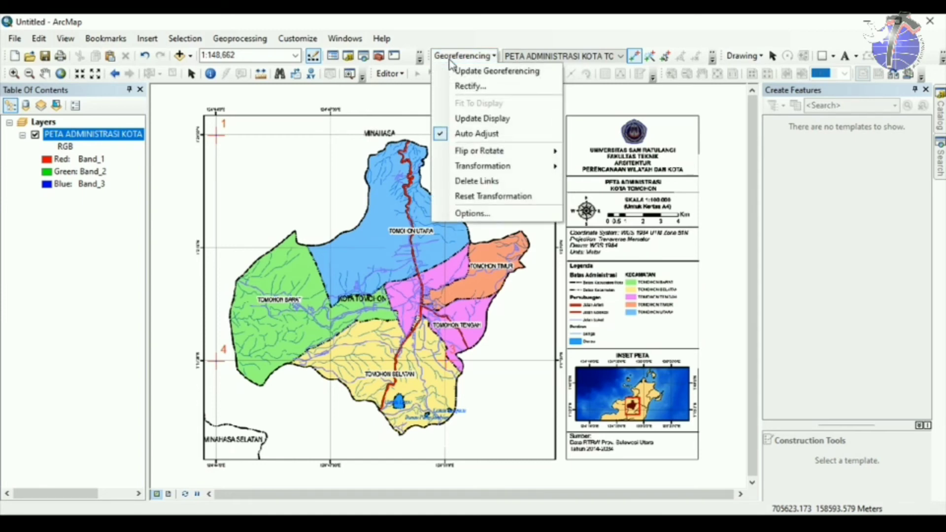
click(453, 87)
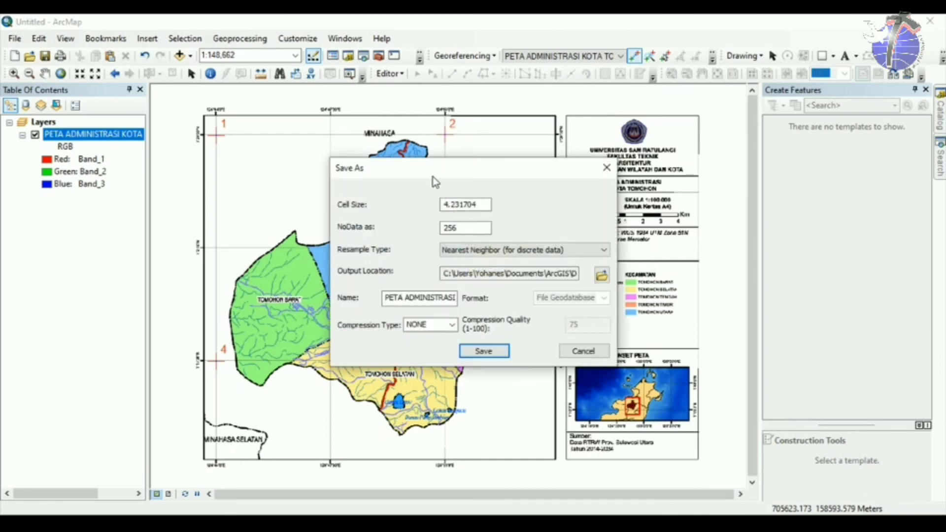
drag(438, 175, 416, 110)
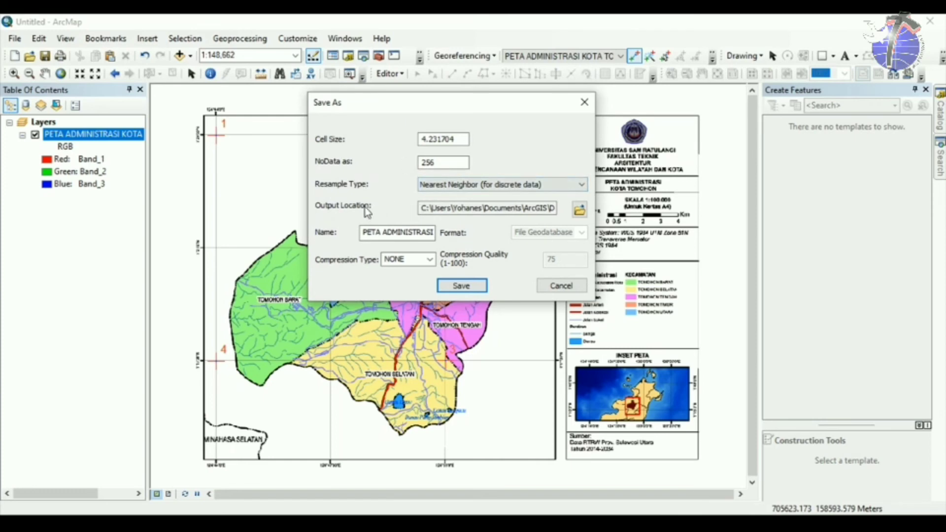
click(580, 211)
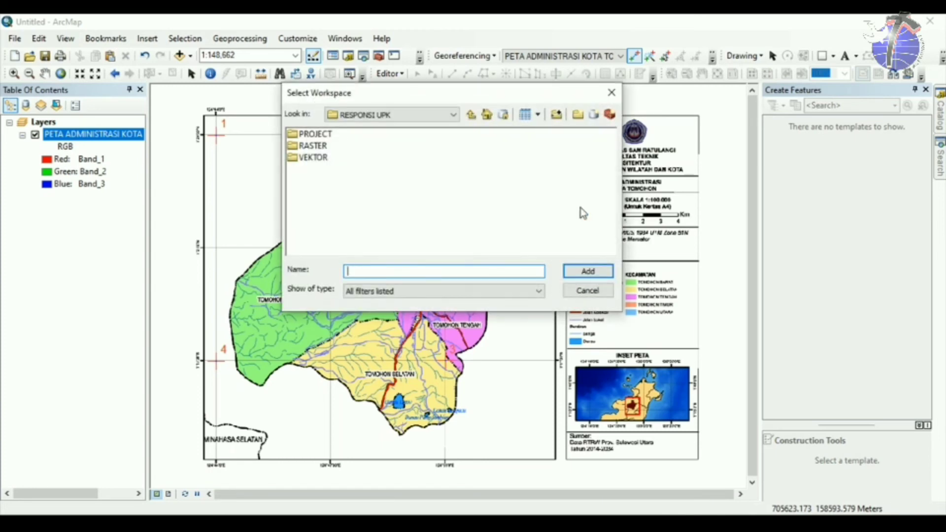
click(471, 116)
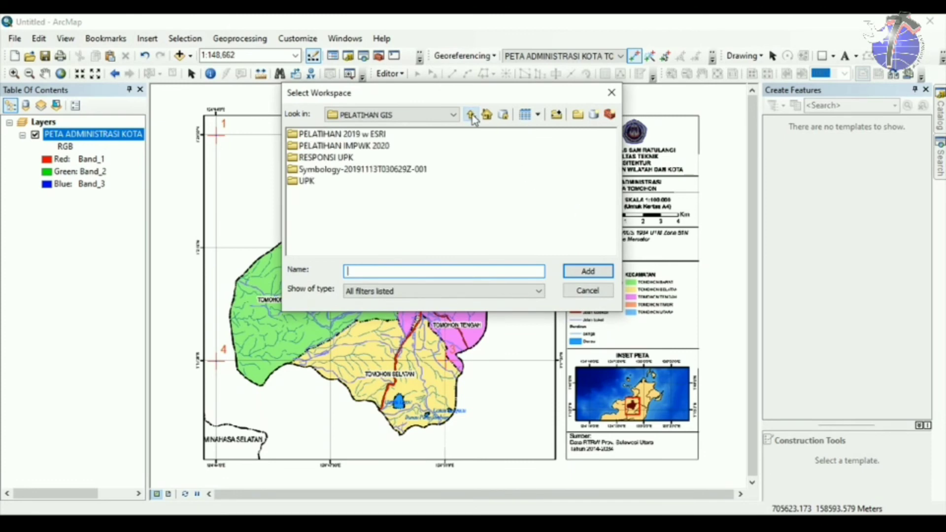
double_click(326, 157)
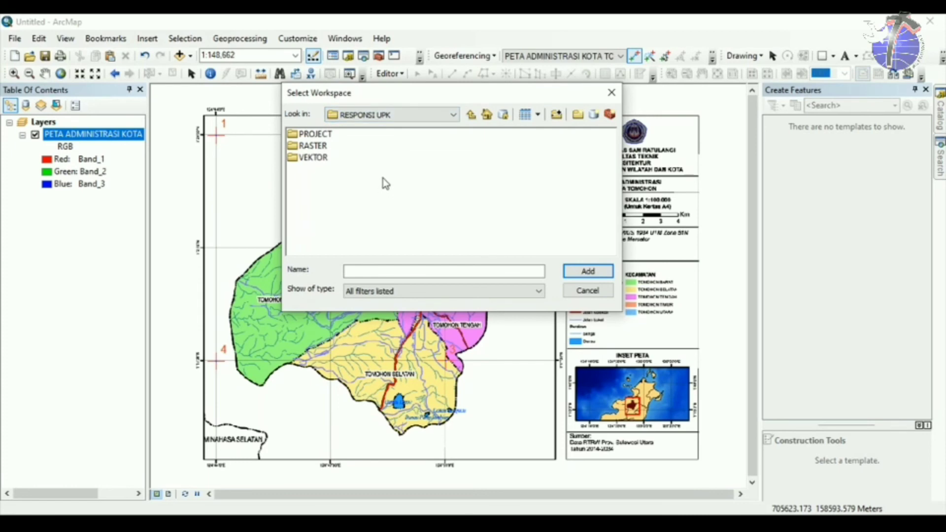
double_click(317, 147)
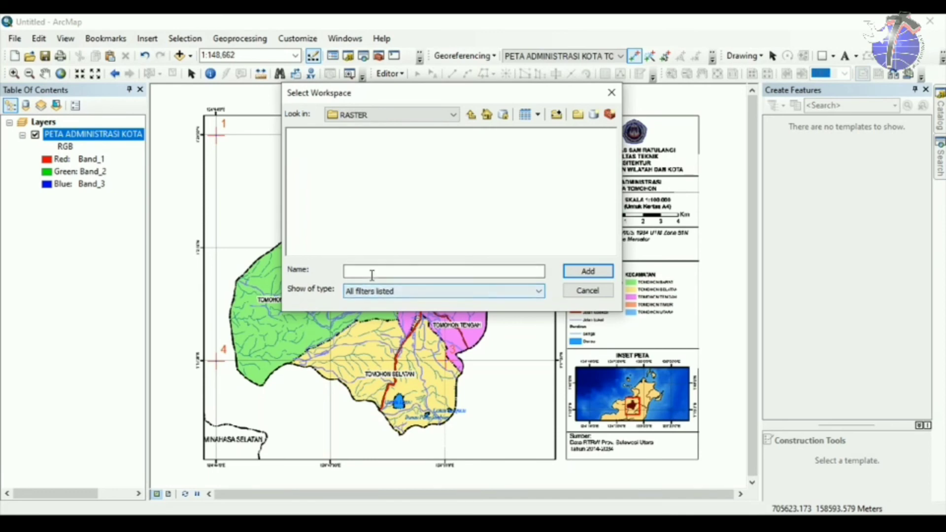
click(471, 114)
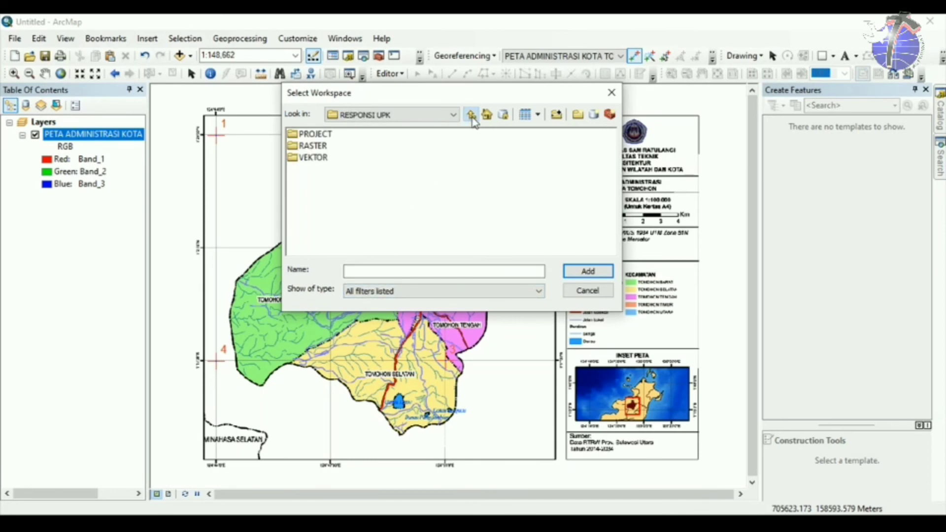
click(304, 147)
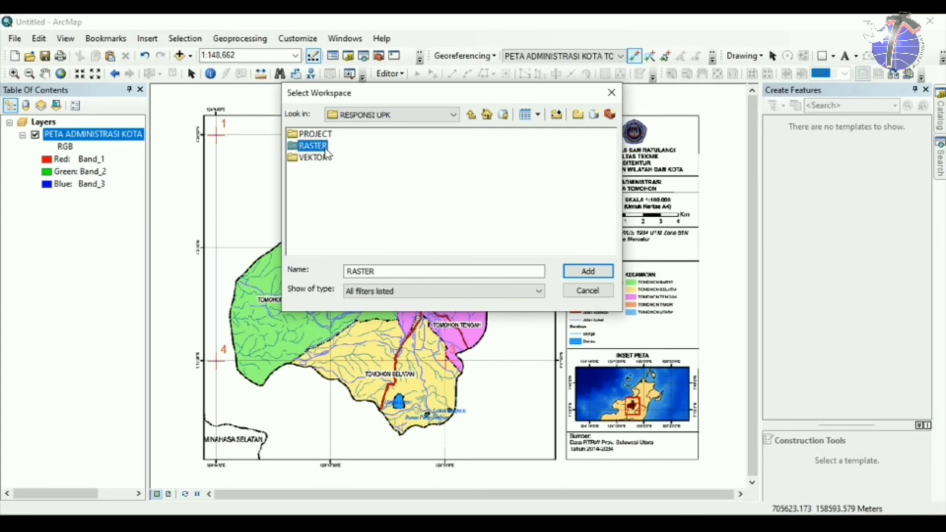
click(569, 271)
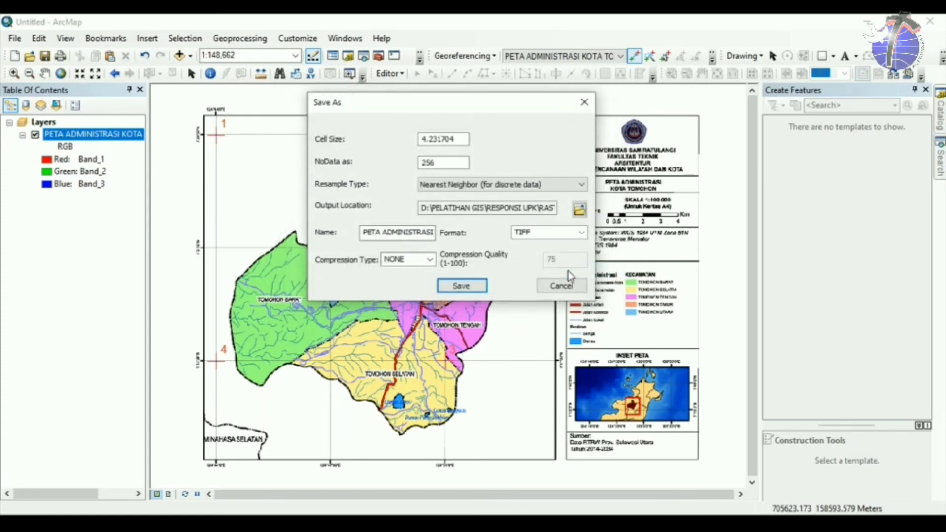
Name the rectified raster Peta Administrasi Kota Tomohon, choose the TIFF format and save it
click(364, 230)
drag(364, 230, 459, 238)
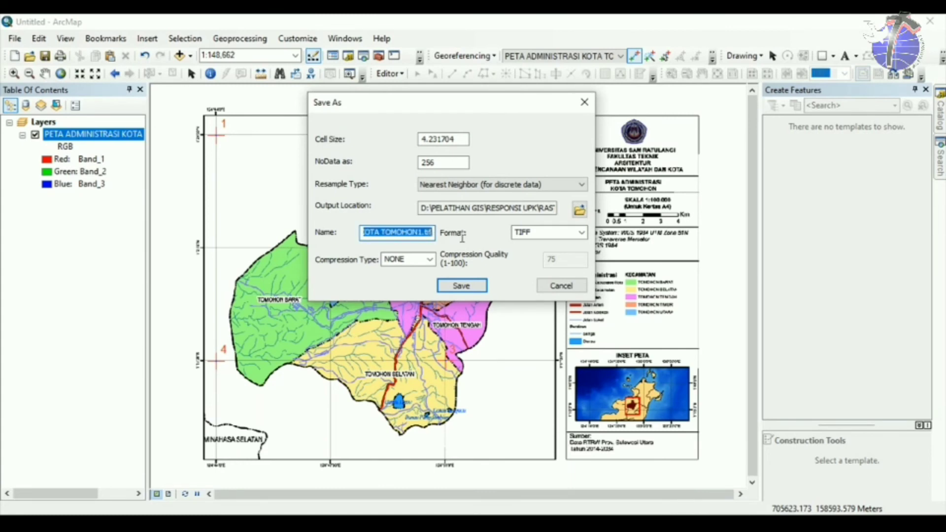
text(P)
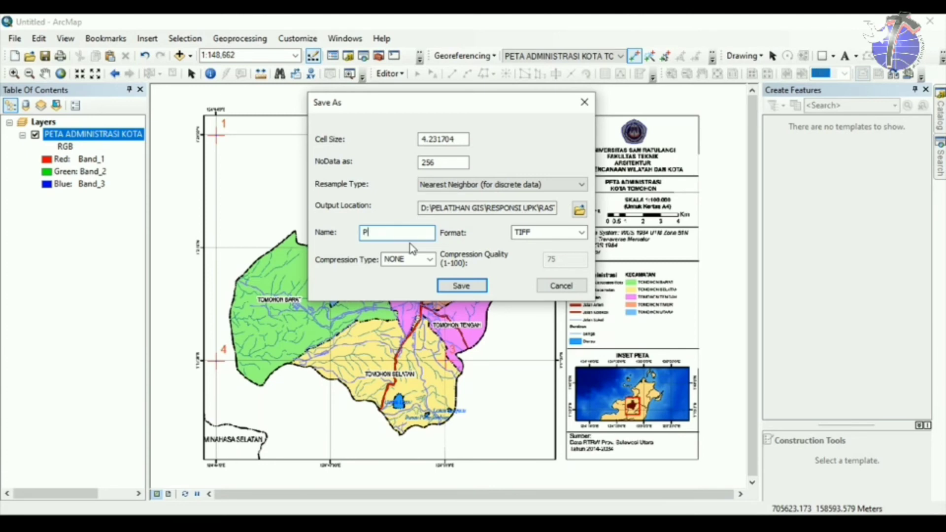
text(eta Administrasi Mod)
key(BackSpace)
key(BackSpace)
text(ota Tomohon)
click(581, 232)
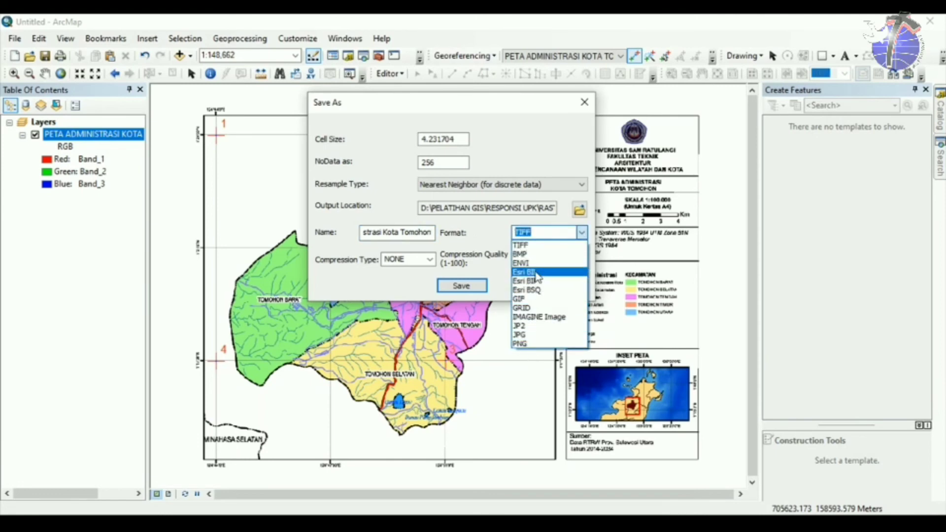
click(528, 246)
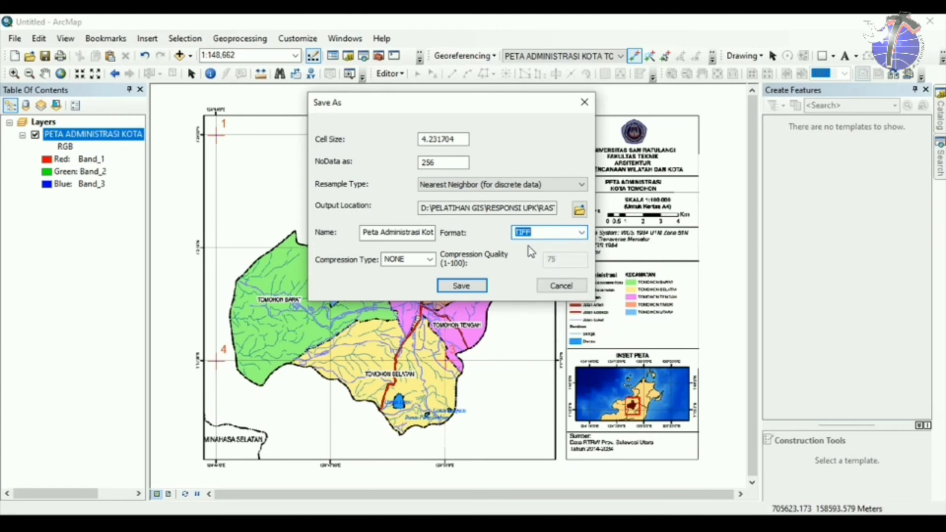
click(460, 288)
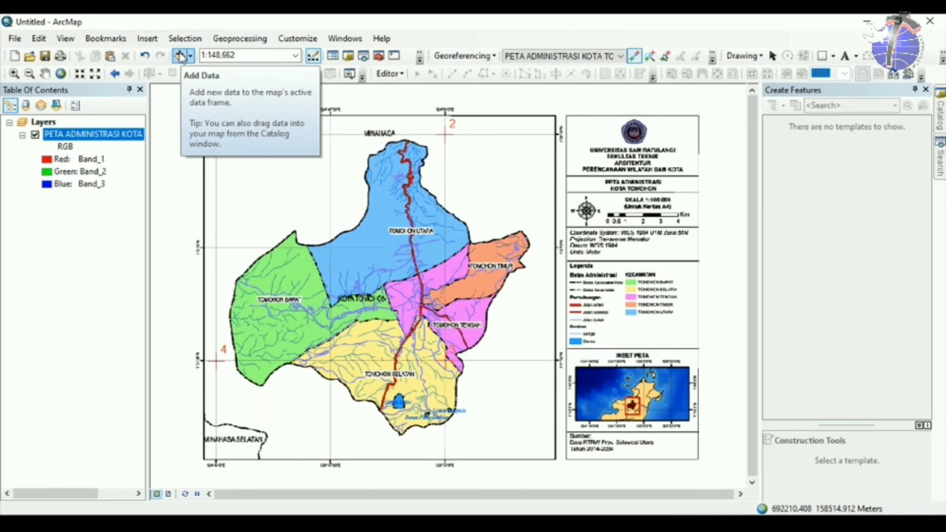
Begin adding data, go to the top level of the data locations and connect to the DATA (D:) drive
click(178, 55)
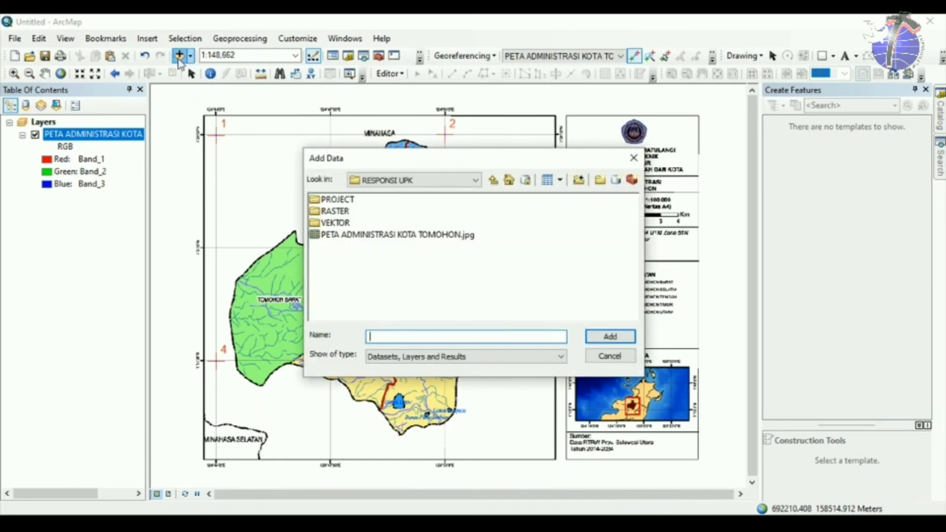
click(509, 185)
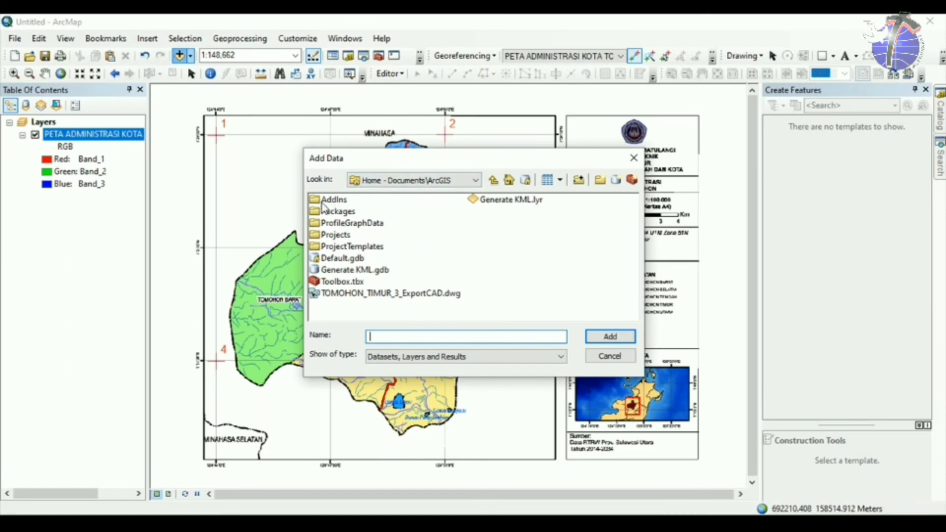
click(453, 180)
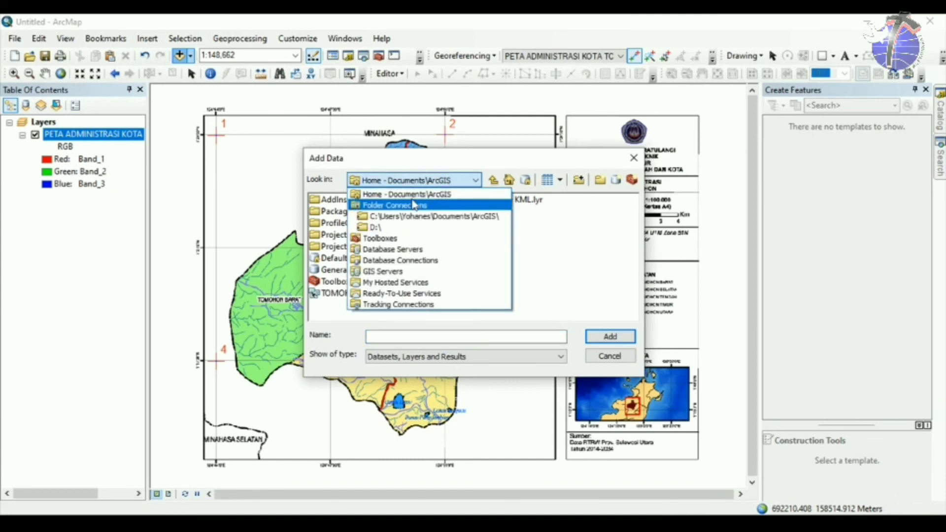
click(435, 187)
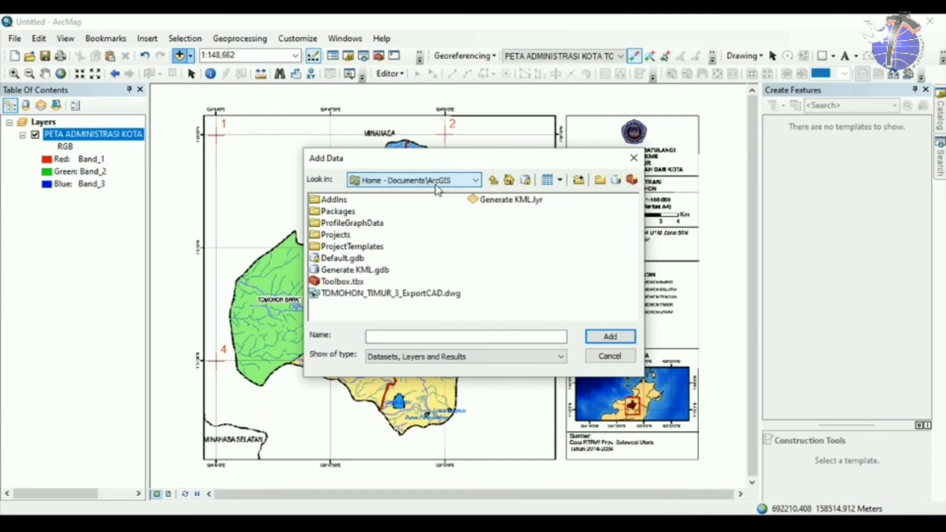
click(493, 179)
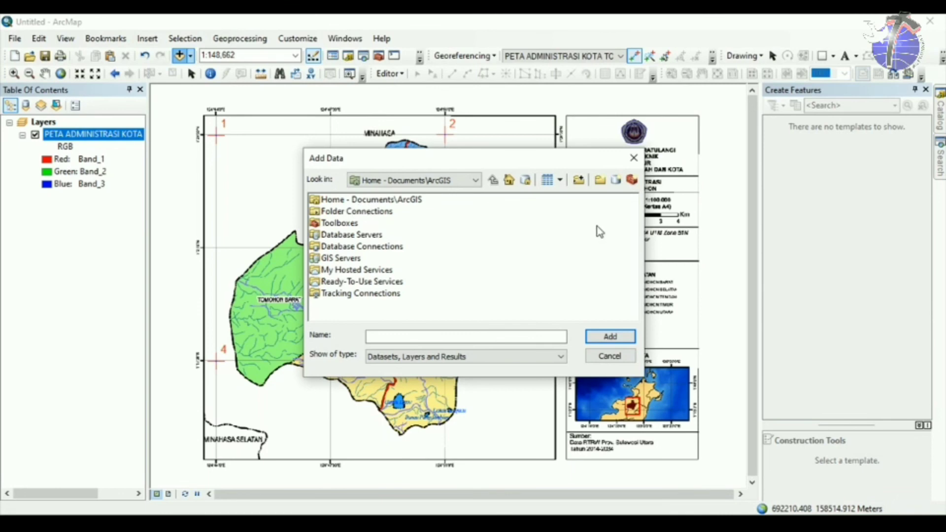
click(578, 181)
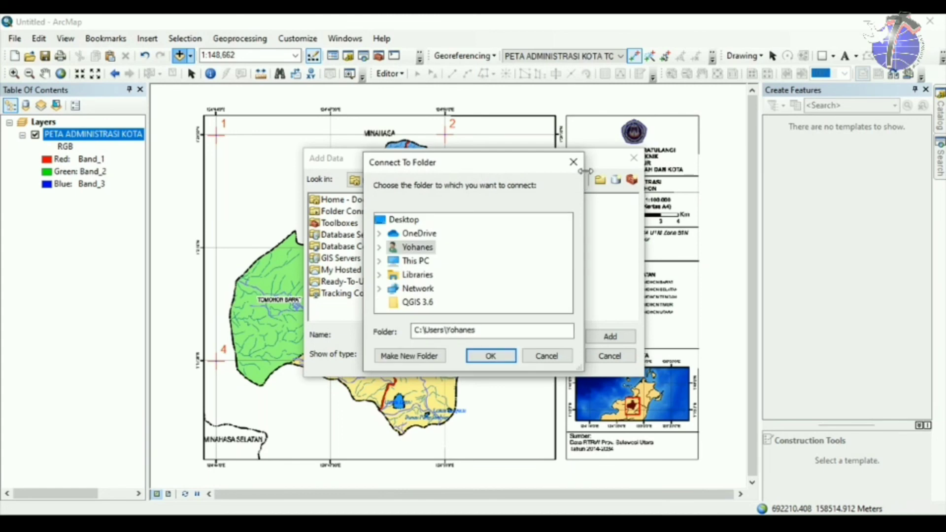
click(382, 262)
drag(567, 246, 566, 280)
double_click(409, 261)
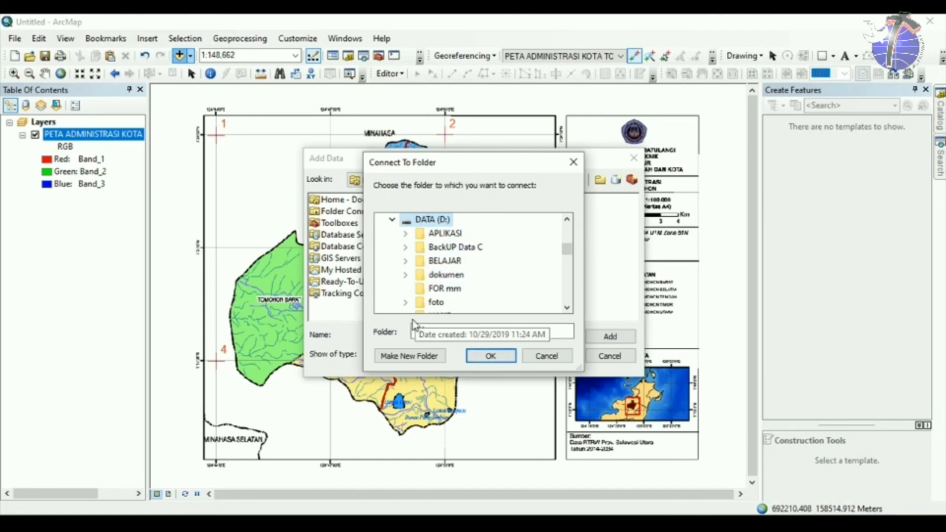
click(488, 355)
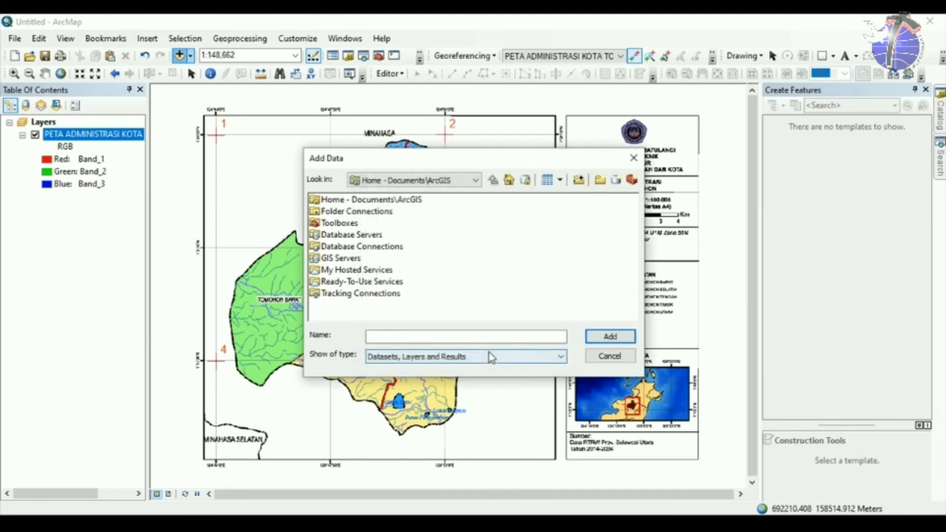
Add Peta Administrasi Kota Tomohon.tif from D:\PELATIHAN GIS\RESPONSI UPK\RASTER to the map
double_click(362, 211)
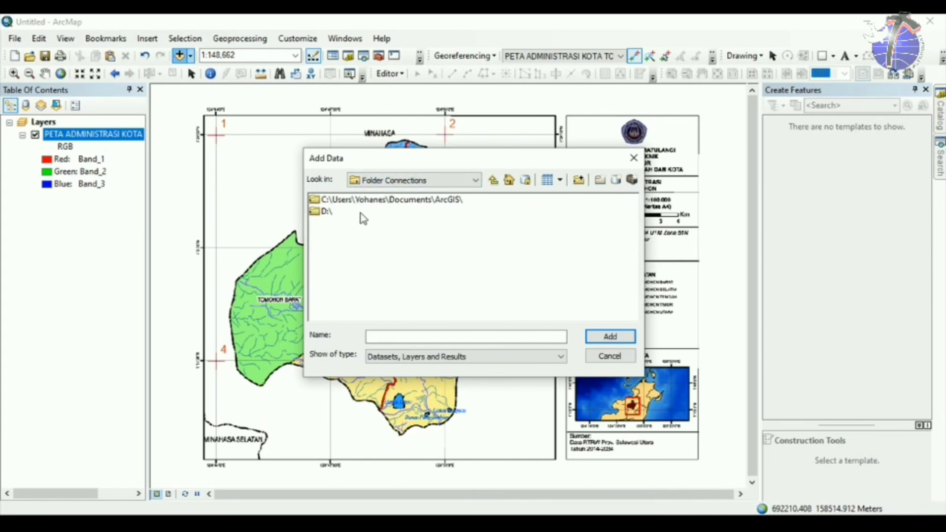
double_click(325, 212)
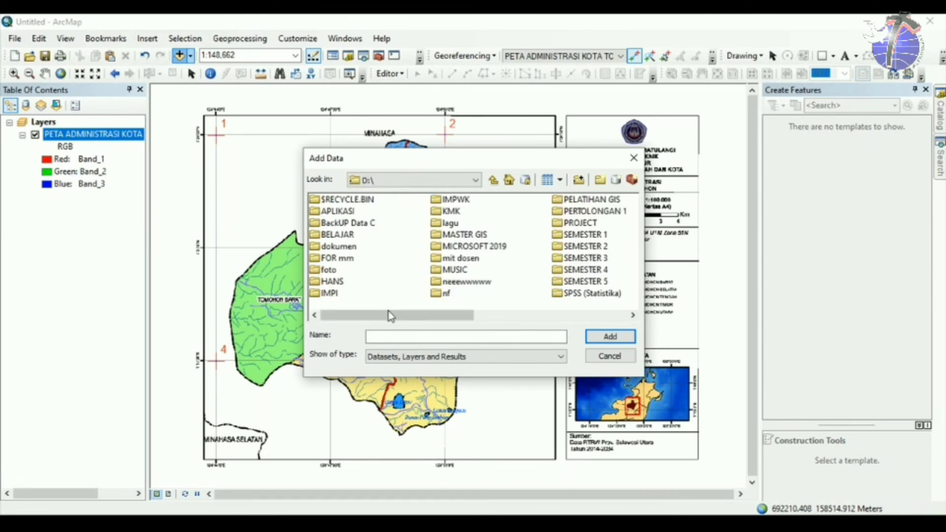
drag(388, 314, 476, 311)
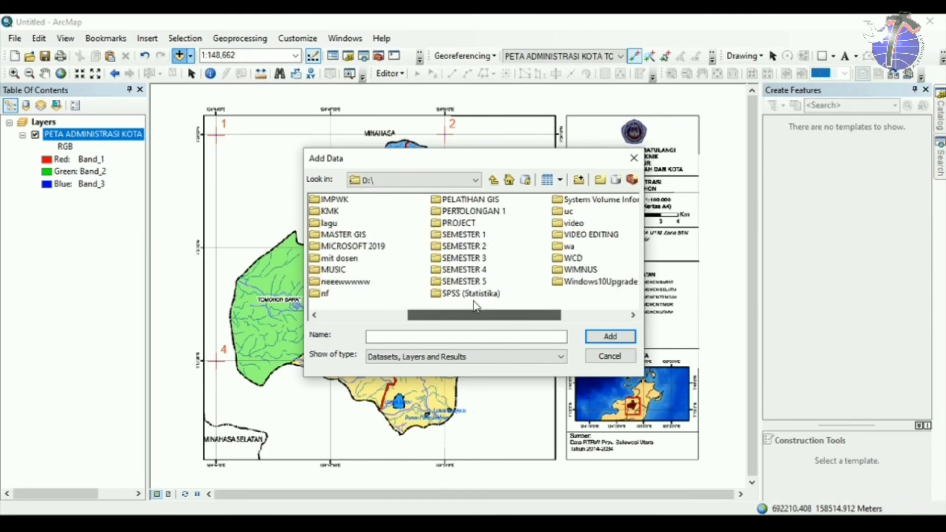
double_click(453, 200)
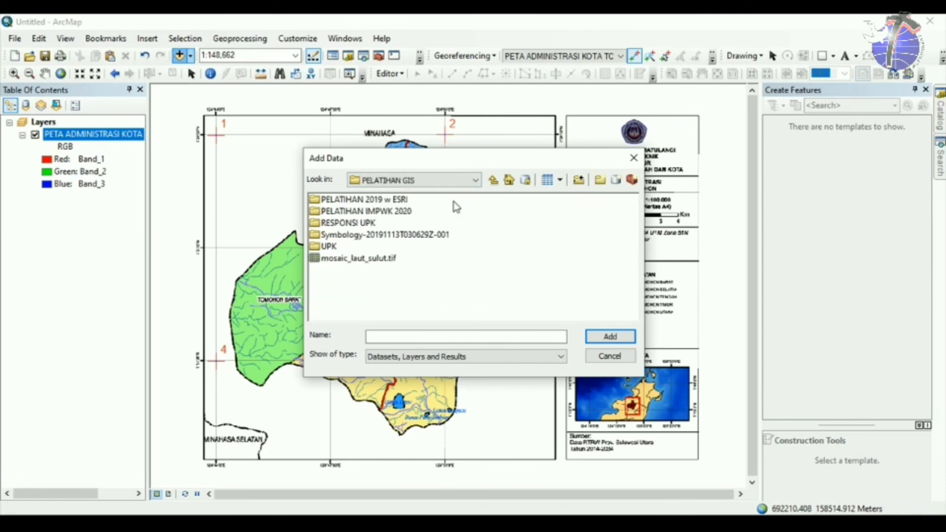
double_click(335, 223)
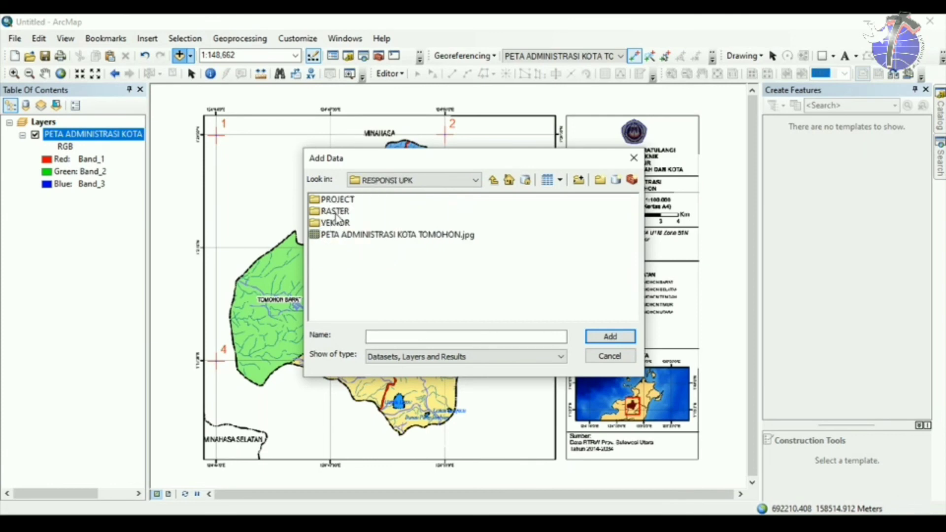
double_click(336, 212)
click(359, 201)
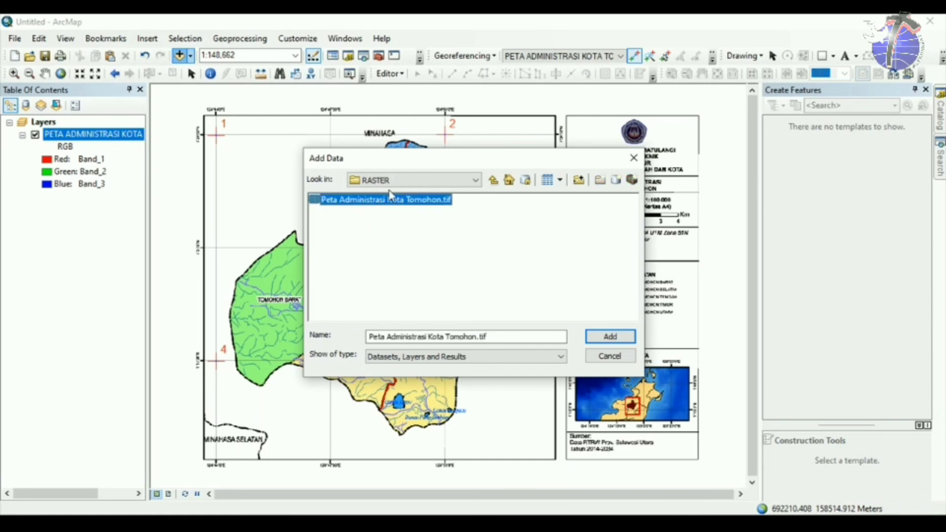
click(609, 336)
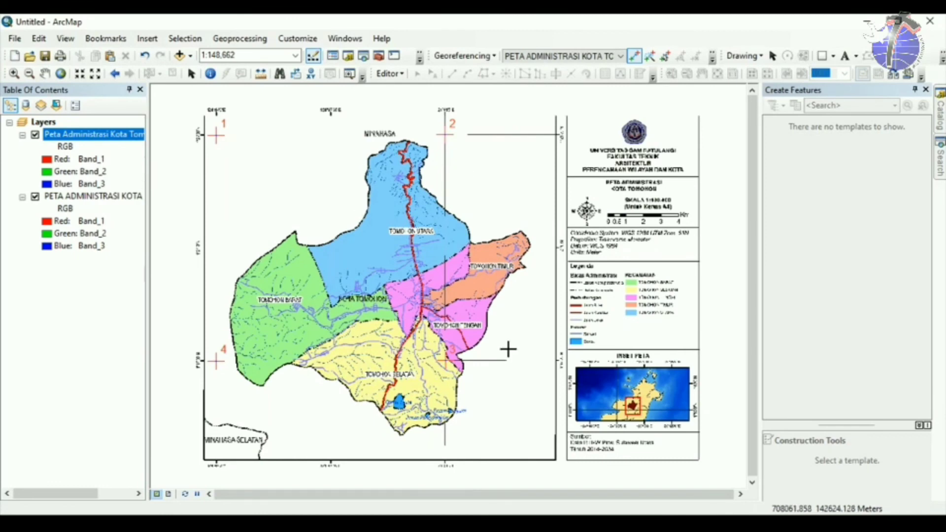
Remove the original PETA ADMINISTRASI KOTA TOMOHON.jpg layer from the map
click(123, 138)
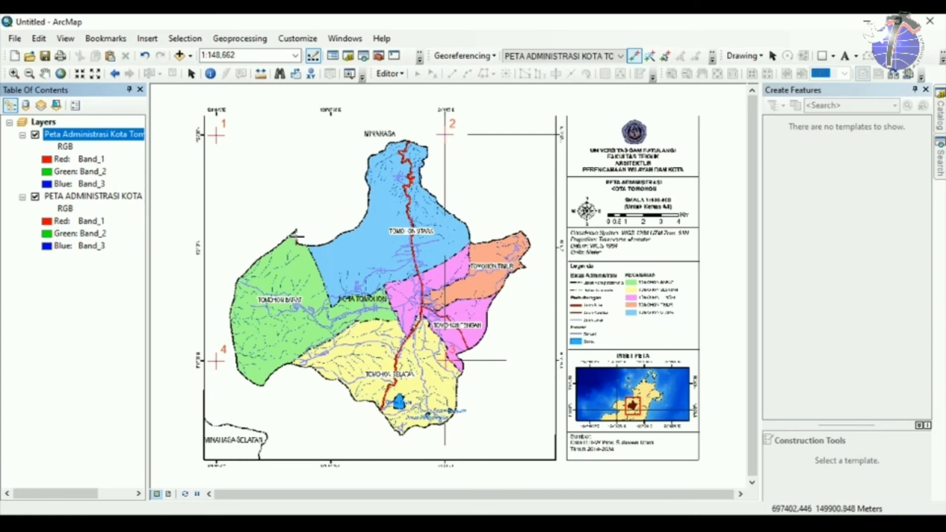
right_click(108, 200)
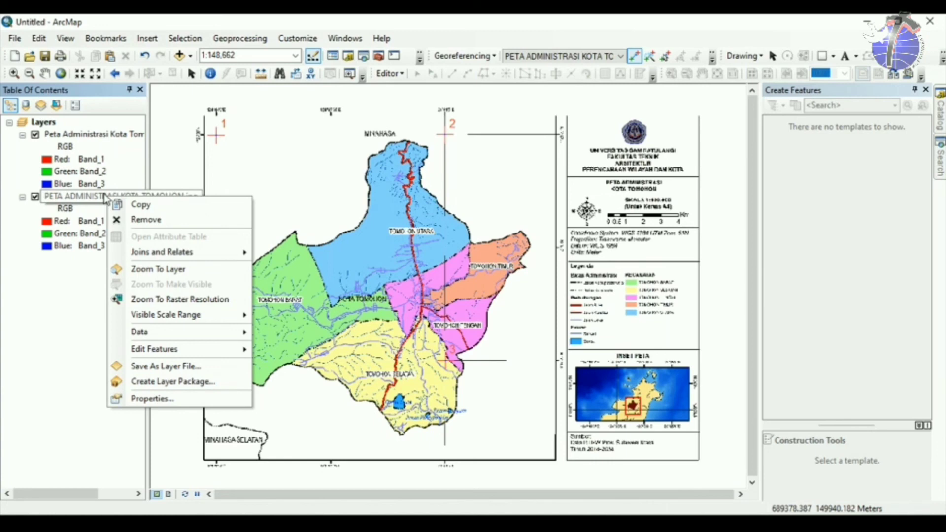
click(123, 222)
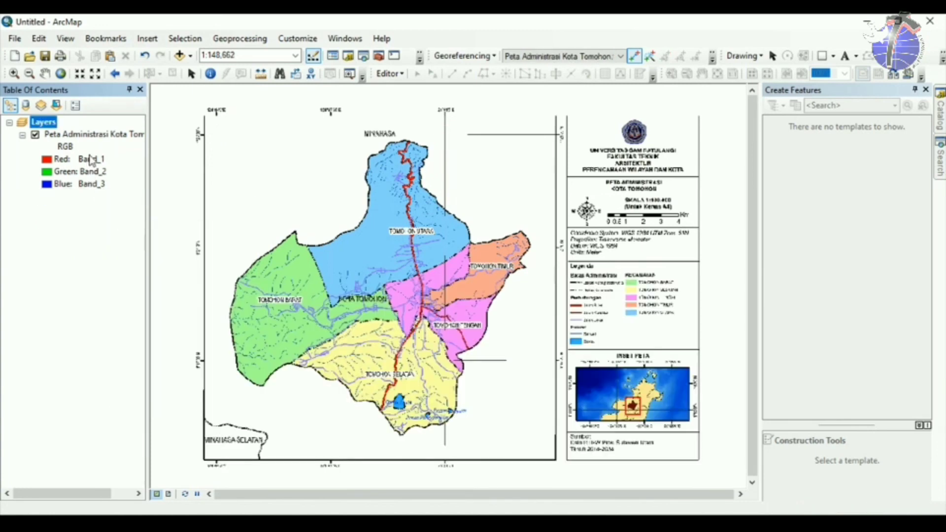
right_click(101, 140)
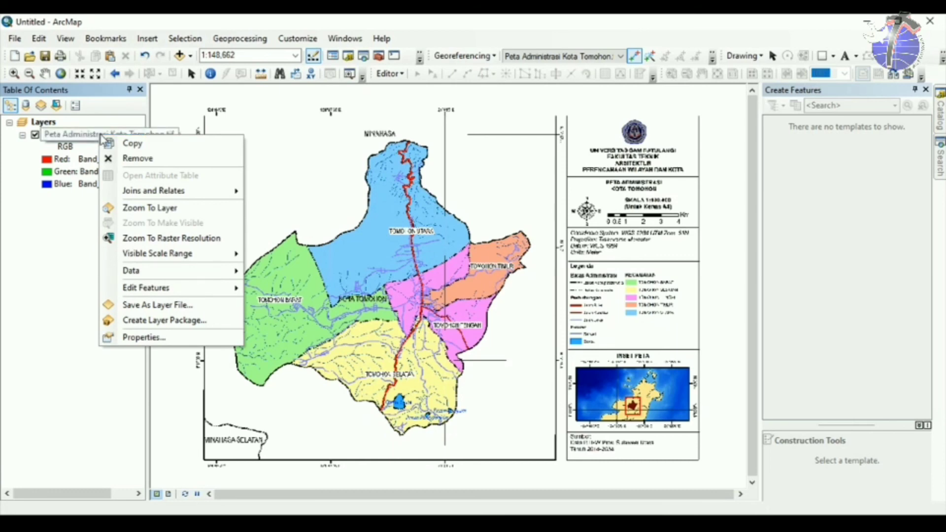
right_click(87, 133)
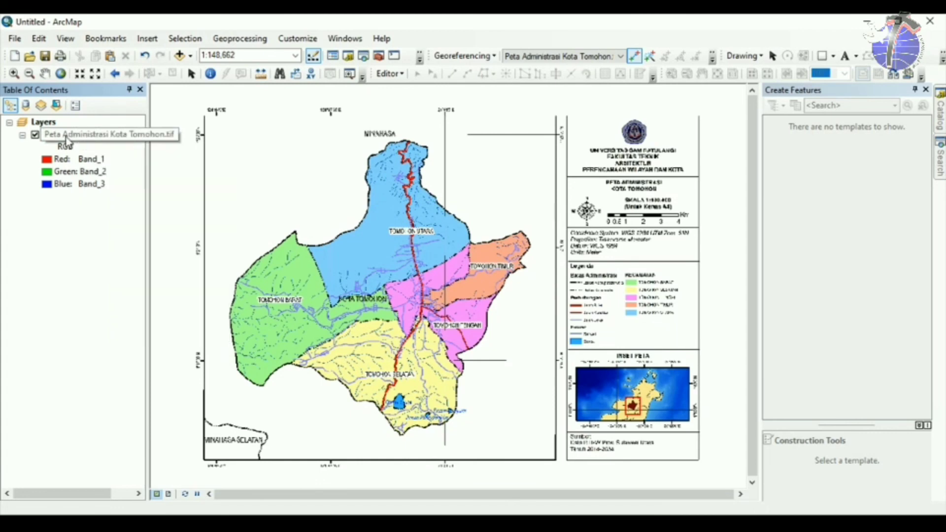
right_click(68, 138)
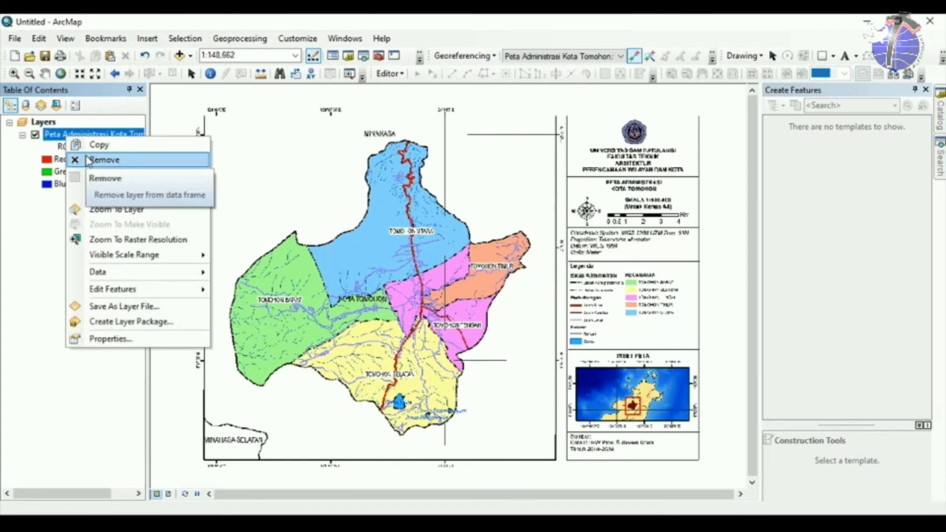
click(37, 214)
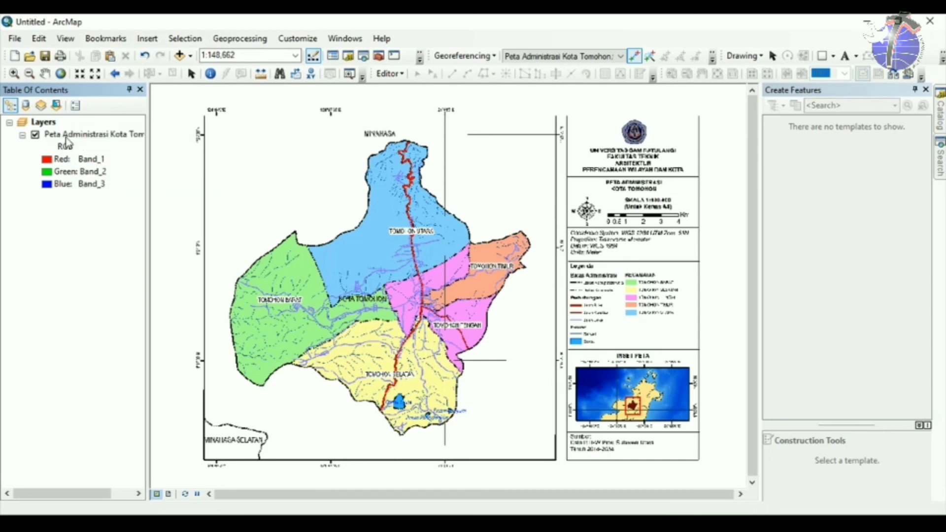